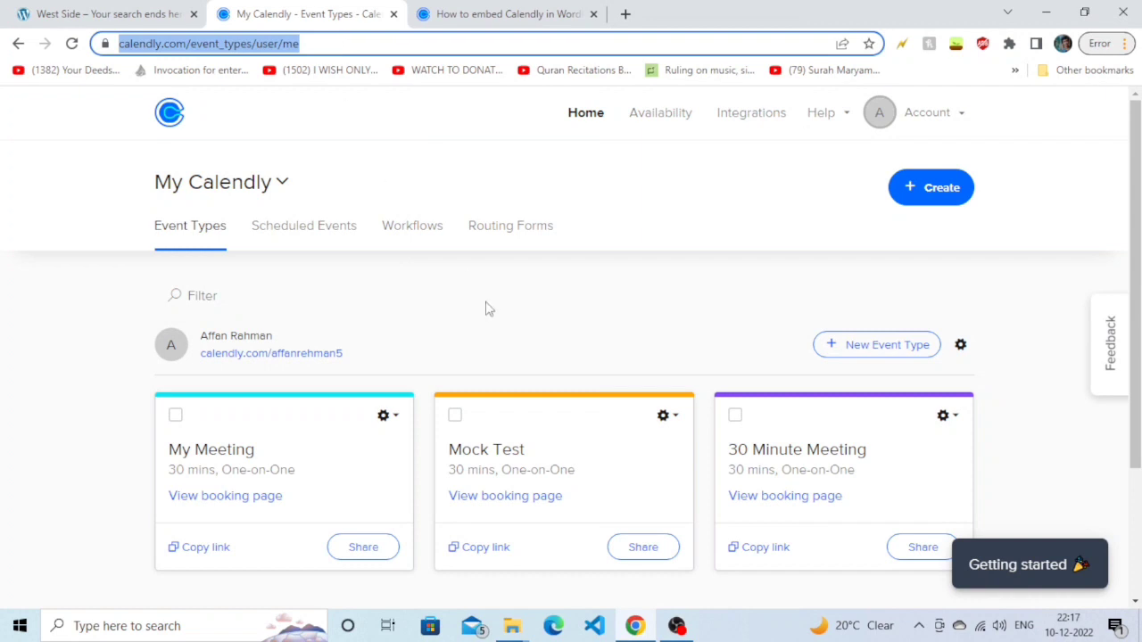
{"action": "left_click", "coordinate": [489, 308]}
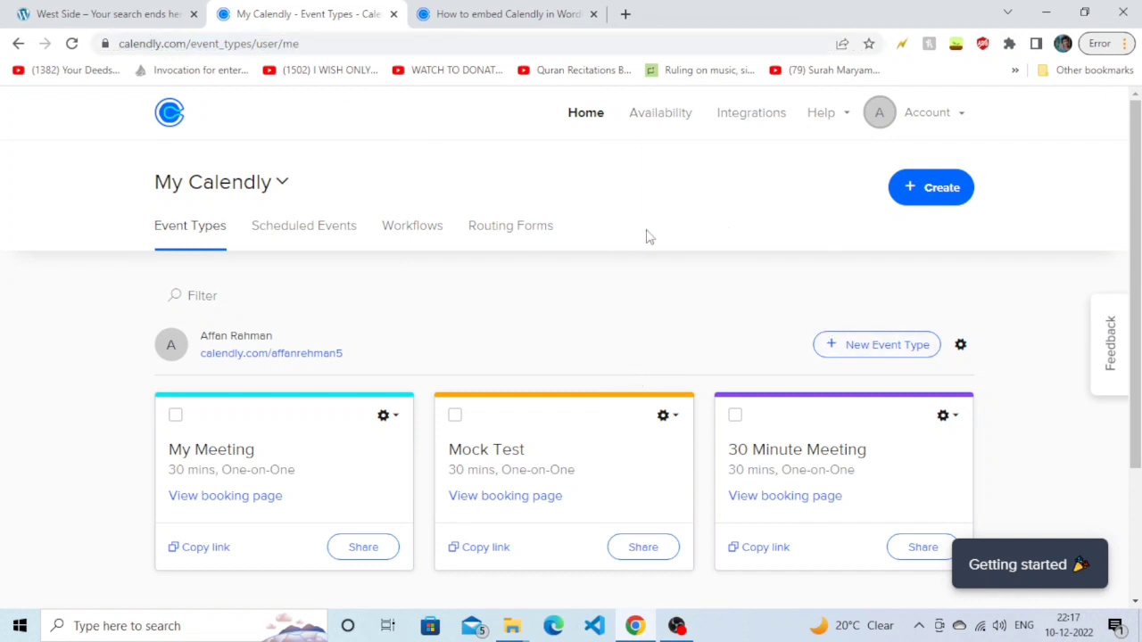
{"action": "mouse_move", "coordinate": [1136, 303]}
{"action": "left_mouse_down"}
{"action": "mouse_move", "coordinate": [1136, 357]}
{"action": "mouse_move", "coordinate": [1136, 319]}
{"action": "left_mouse_up"}
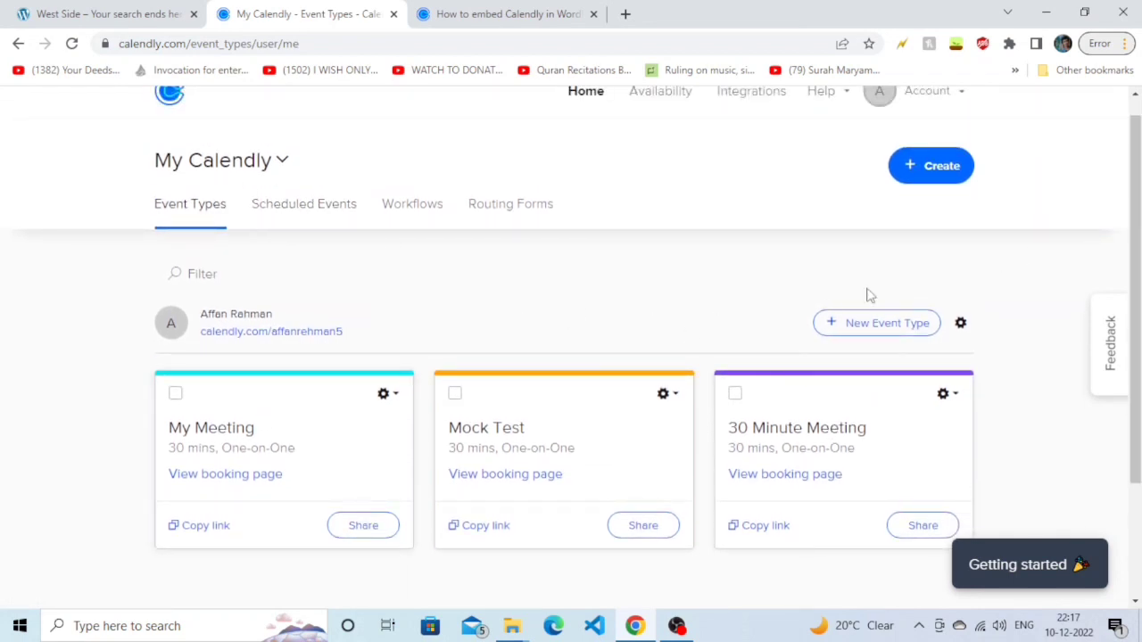
{"action": "left_click_drag", "start_coordinate": [1134, 248], "coordinate": [1131, 333]}
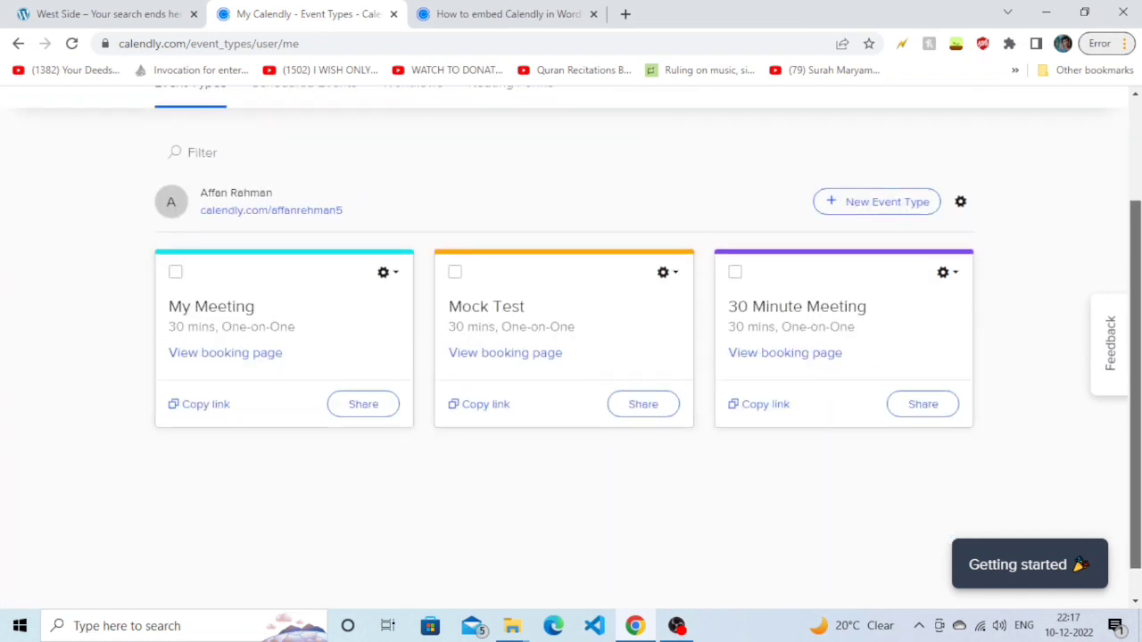
{"action": "scroll", "coordinate": [1133, 268], "scroll_direction": "up", "scroll_amount": 1}
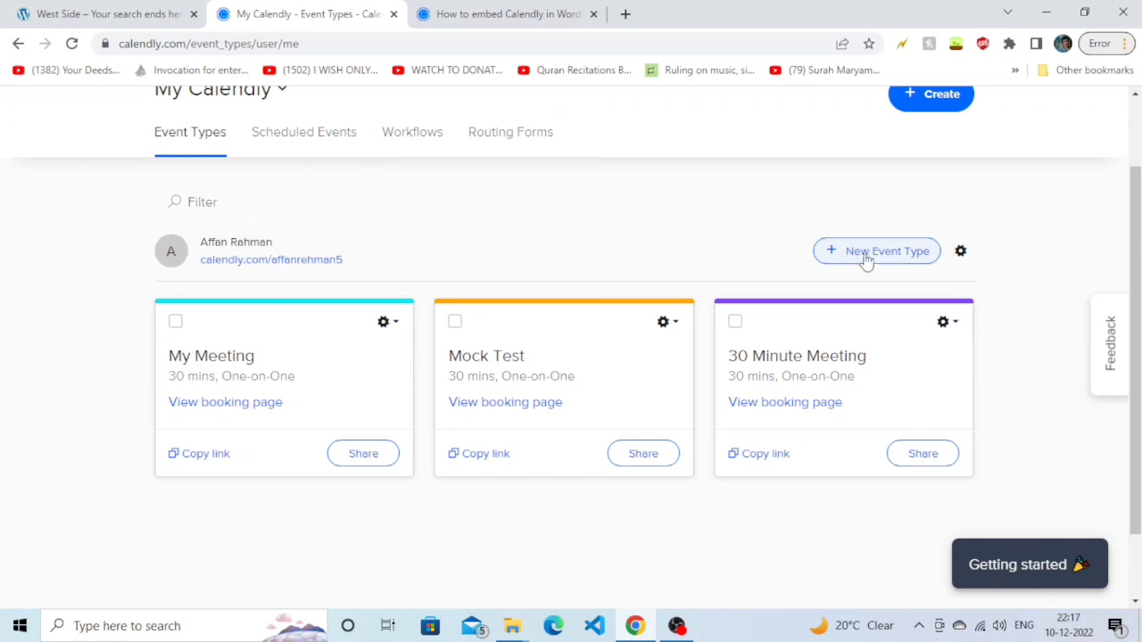
{"action": "scroll", "coordinate": [1137, 219], "scroll_direction": "up", "scroll_amount": 1}
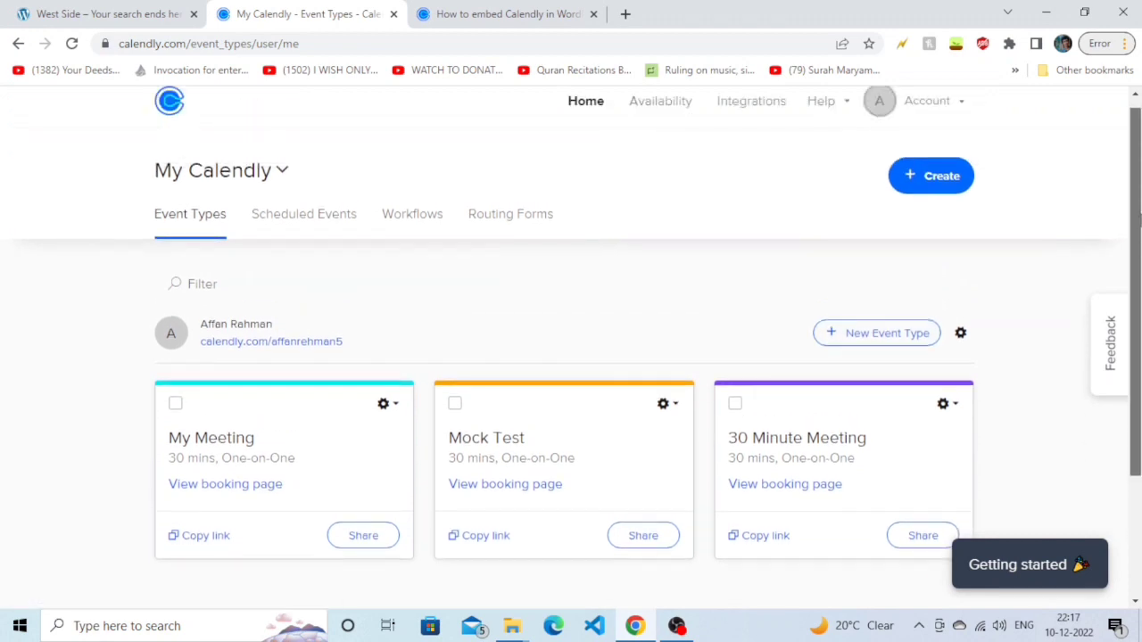
- Review the scheduled events by pending, past, date range and upcoming
{"action": "left_click", "coordinate": [295, 222]}
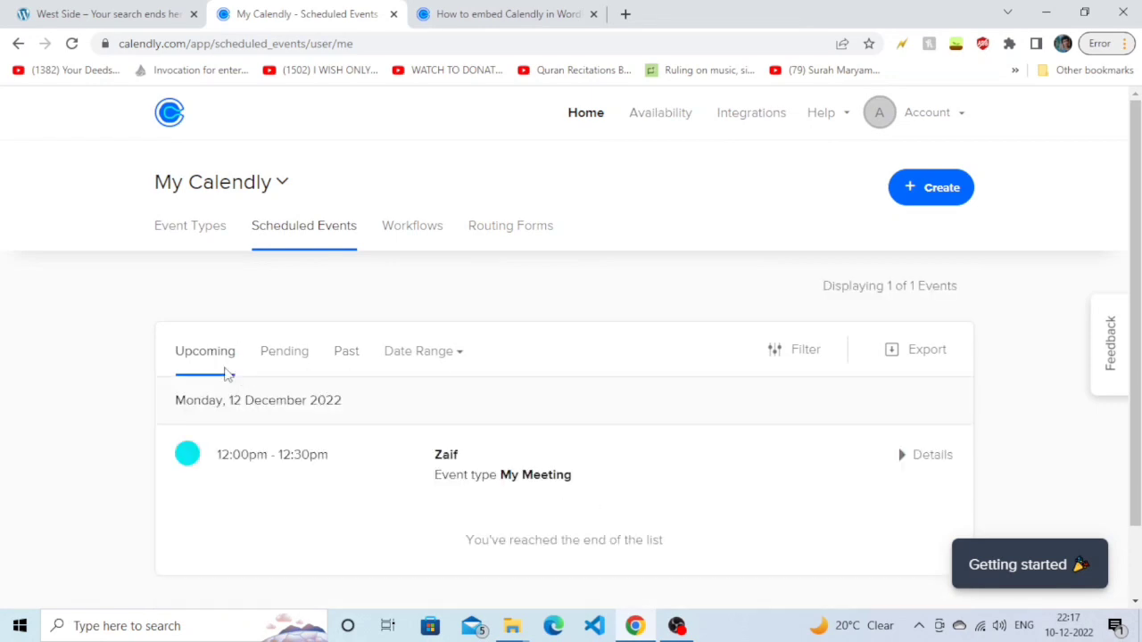
{"action": "left_click", "coordinate": [291, 376]}
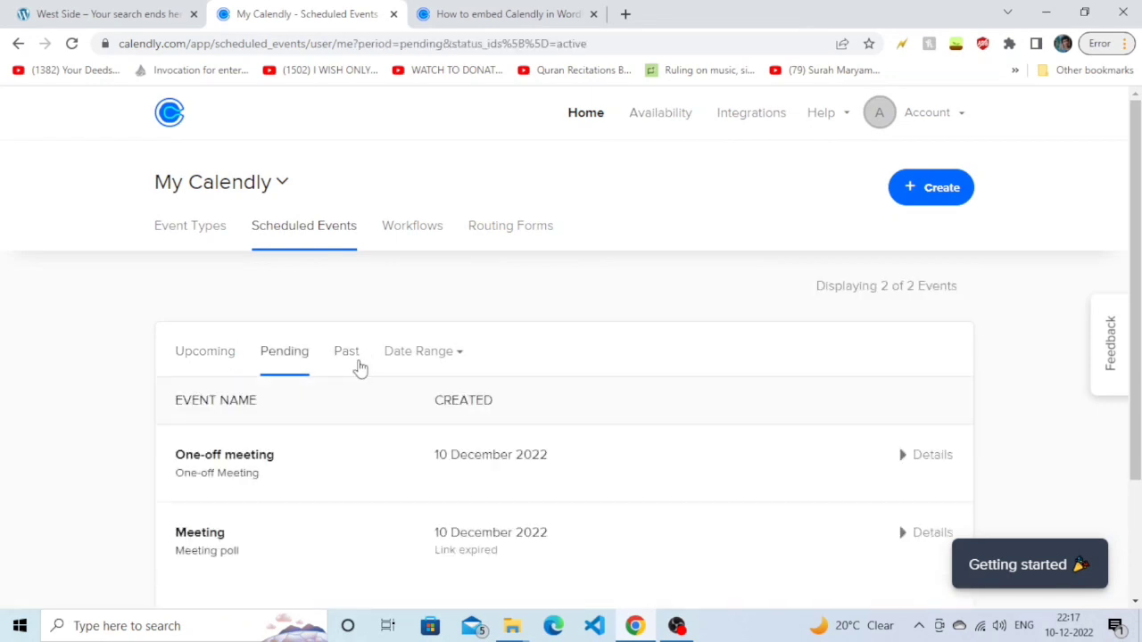
{"action": "left_click", "coordinate": [358, 368]}
{"action": "left_click", "coordinate": [413, 367]}
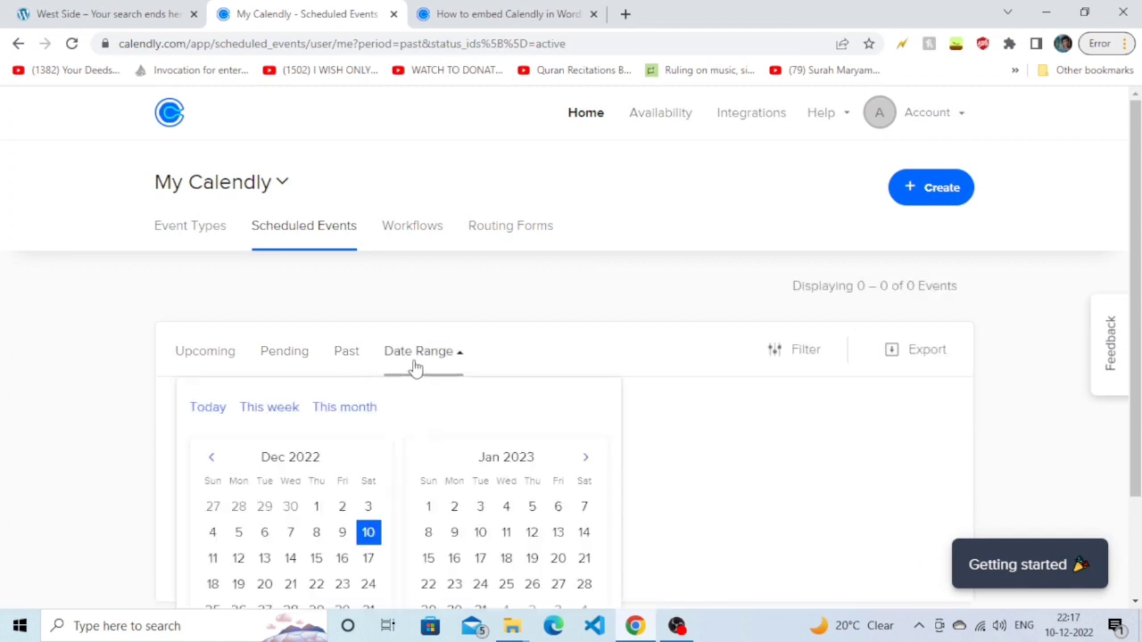
{"action": "left_click", "coordinate": [215, 355]}
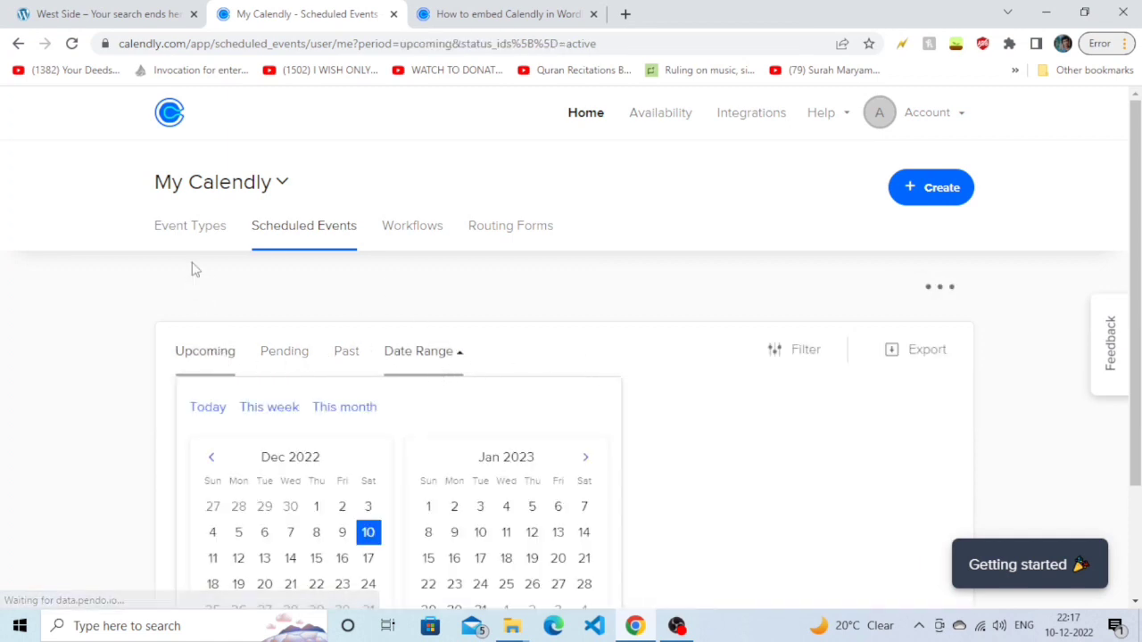
- Return to the event types and start creating a new One-on-One event type
{"action": "left_click", "coordinate": [192, 237]}
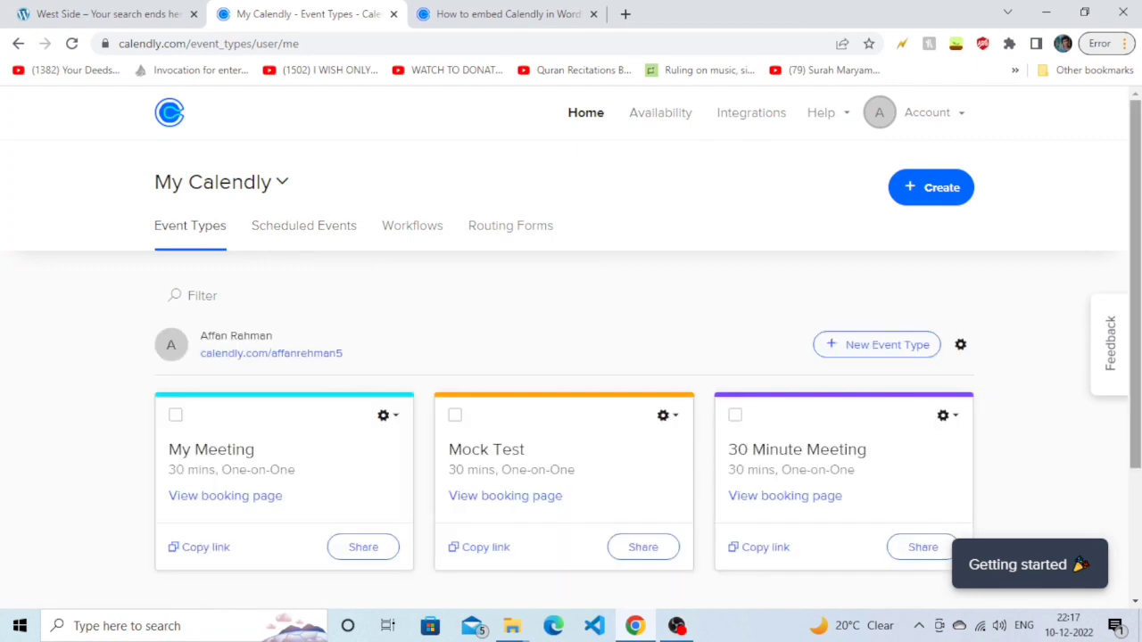
{"action": "scroll", "coordinate": [625, 268], "scroll_direction": "down", "scroll_amount": 2}
{"action": "left_click", "coordinate": [862, 284]}
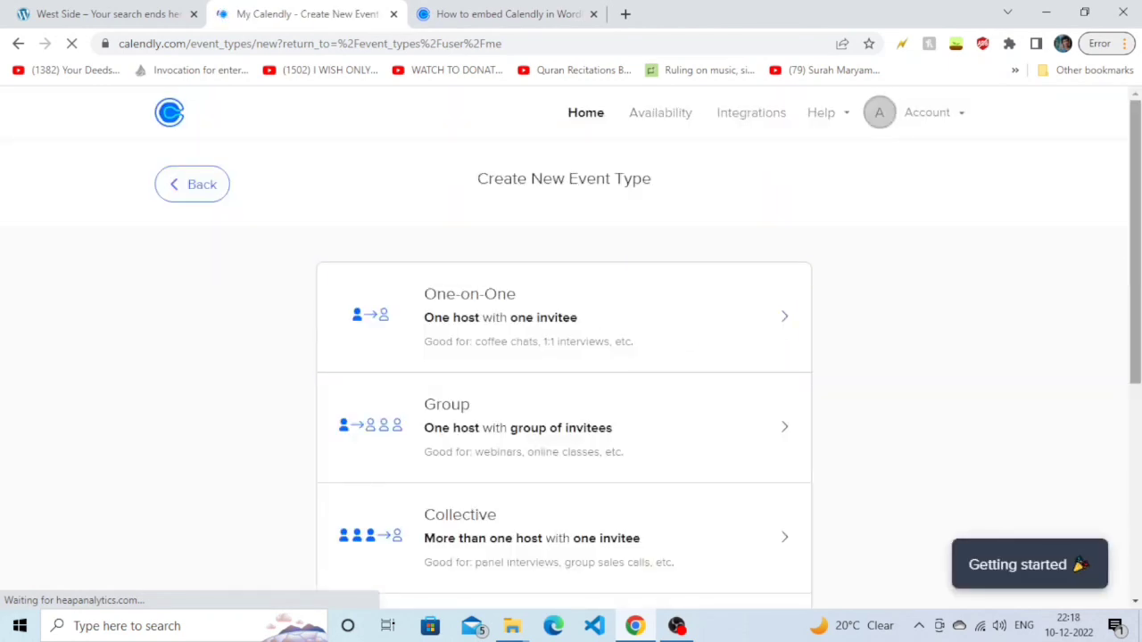
{"action": "scroll", "coordinate": [1136, 267], "scroll_direction": "down", "scroll_amount": 2}
{"action": "scroll", "coordinate": [1136, 333], "scroll_direction": "up", "scroll_amount": 1}
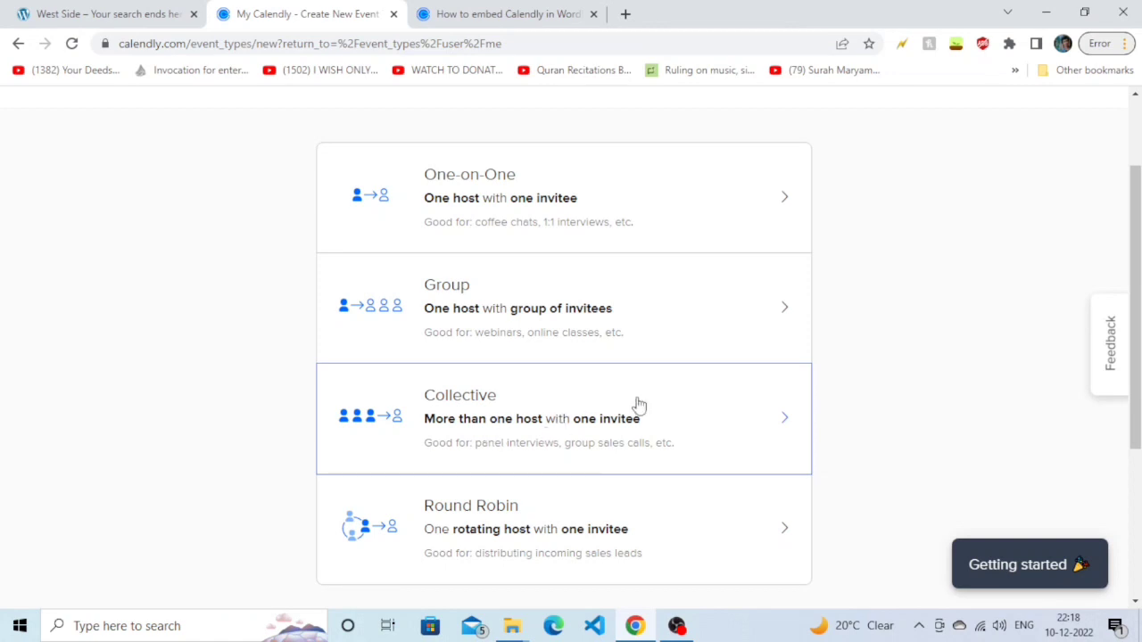
{"action": "left_click_drag", "start_coordinate": [1135, 359], "coordinate": [1135, 390]}
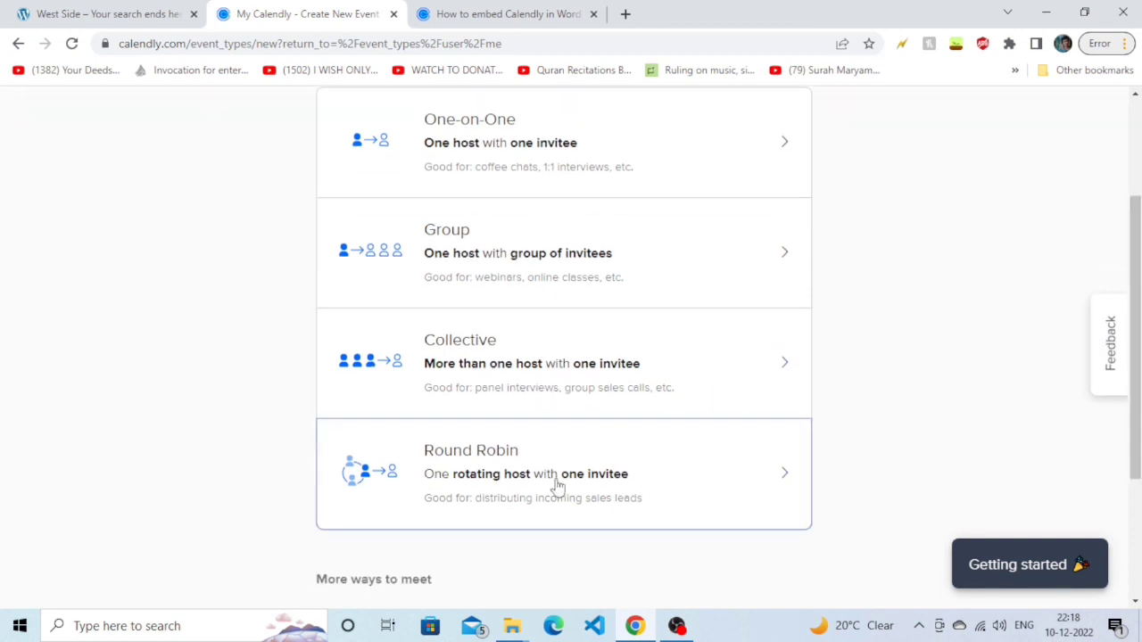
{"action": "left_click", "coordinate": [525, 489]}
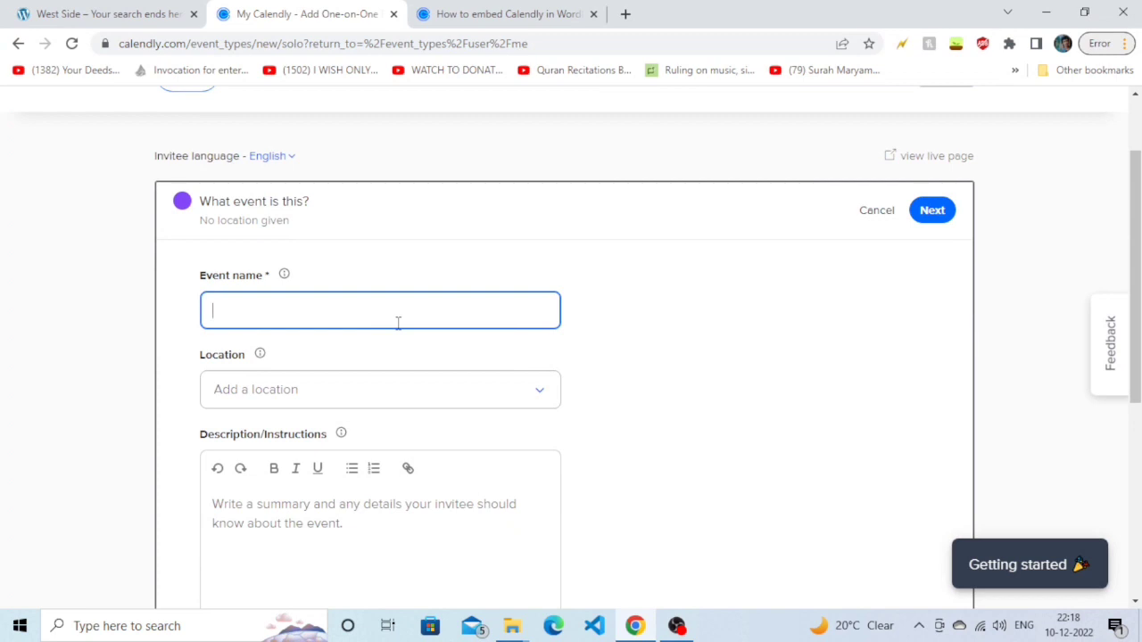
- Name the event Random Event and set its location to Google Meet
{"action": "type", "text": "Random Event"}
{"action": "left_click", "coordinate": [294, 390]}
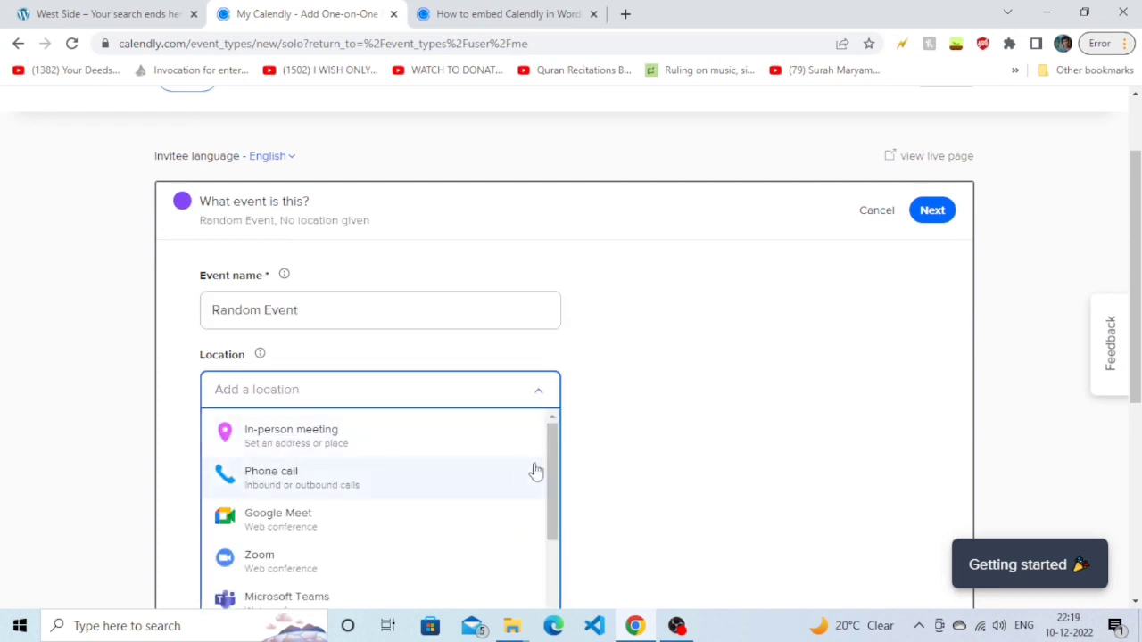
{"action": "scroll", "coordinate": [664, 469], "scroll_direction": "down", "scroll_amount": 1}
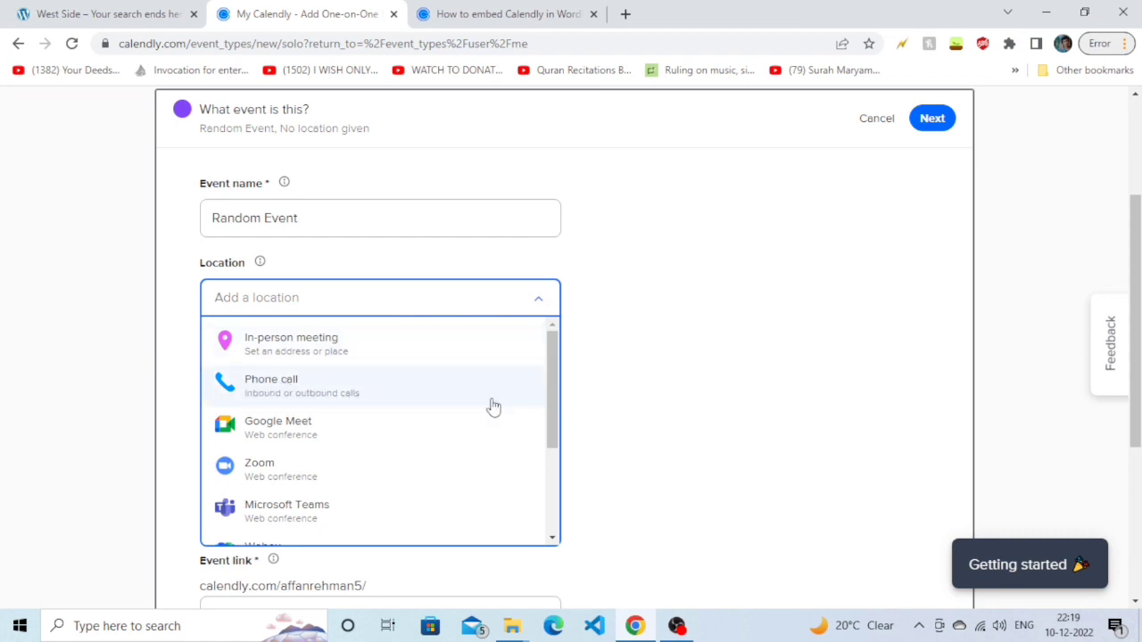
{"action": "scroll", "coordinate": [555, 407], "scroll_direction": "down", "scroll_amount": 1}
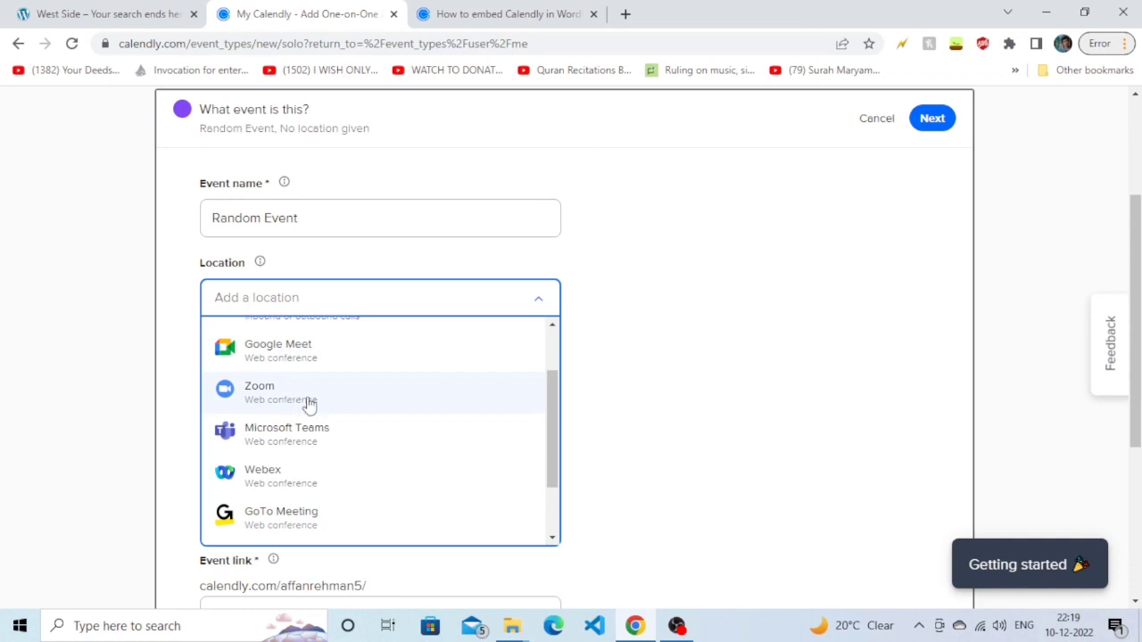
{"action": "scroll", "coordinate": [308, 408], "scroll_direction": "up", "scroll_amount": 1}
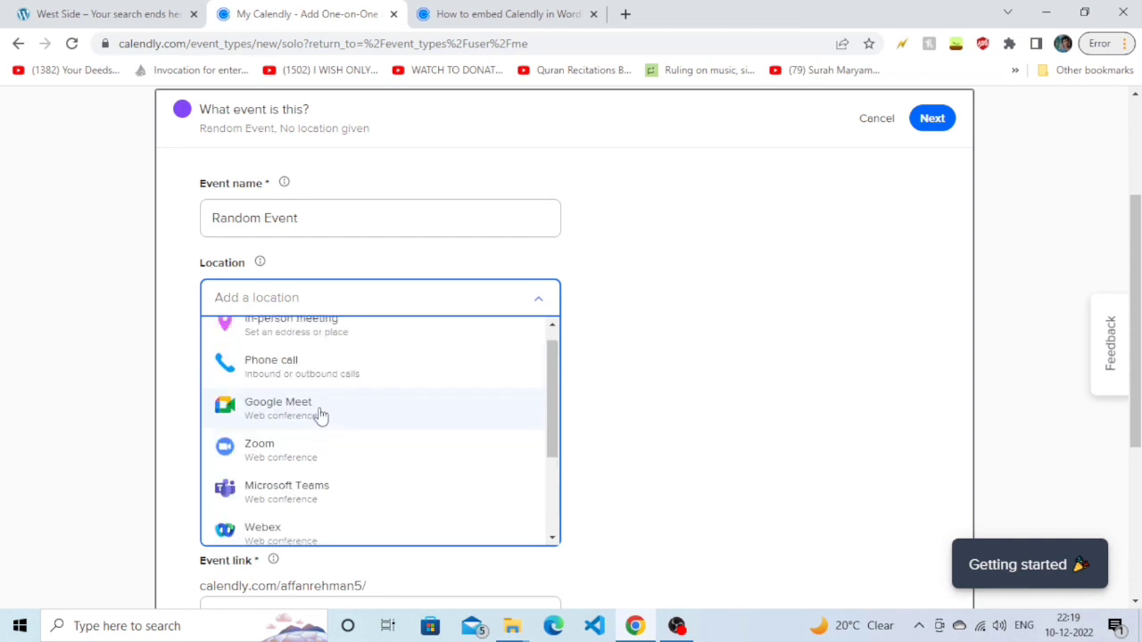
{"action": "left_click", "coordinate": [319, 416]}
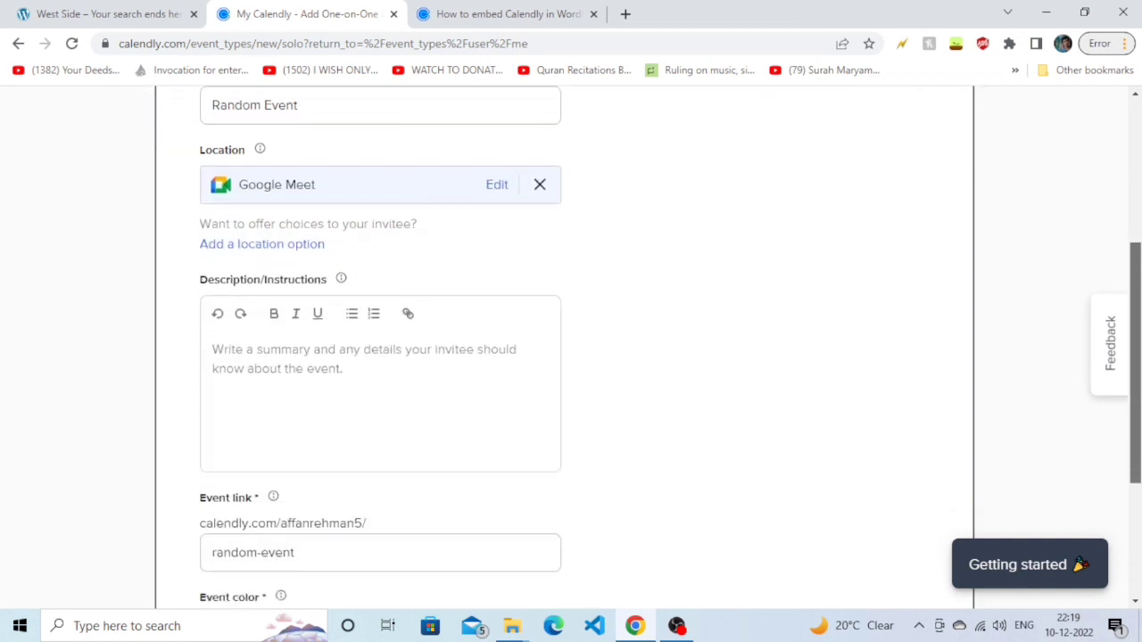
- Enter "A Random Description" as the event's description
{"action": "scroll", "coordinate": [774, 401], "scroll_direction": "down", "scroll_amount": 2}
{"action": "left_click", "coordinate": [309, 308]}
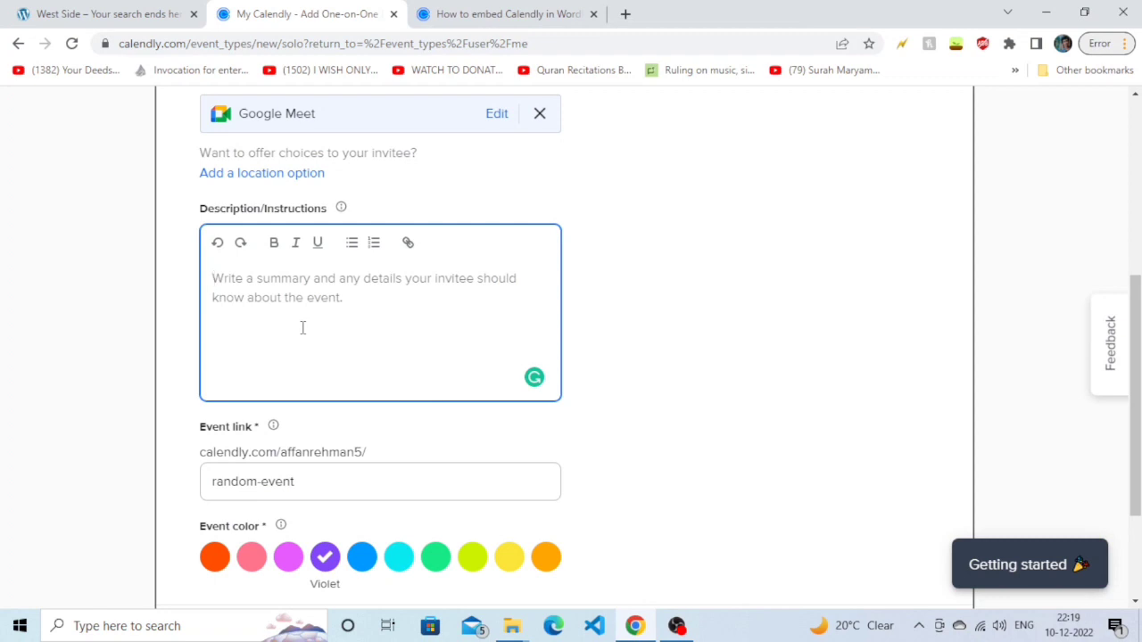
{"action": "type", "text": "A Random Description"}
- Replace the ending of the event link with myrandomevent
{"action": "scroll", "coordinate": [802, 418], "scroll_direction": "down", "scroll_amount": 1}
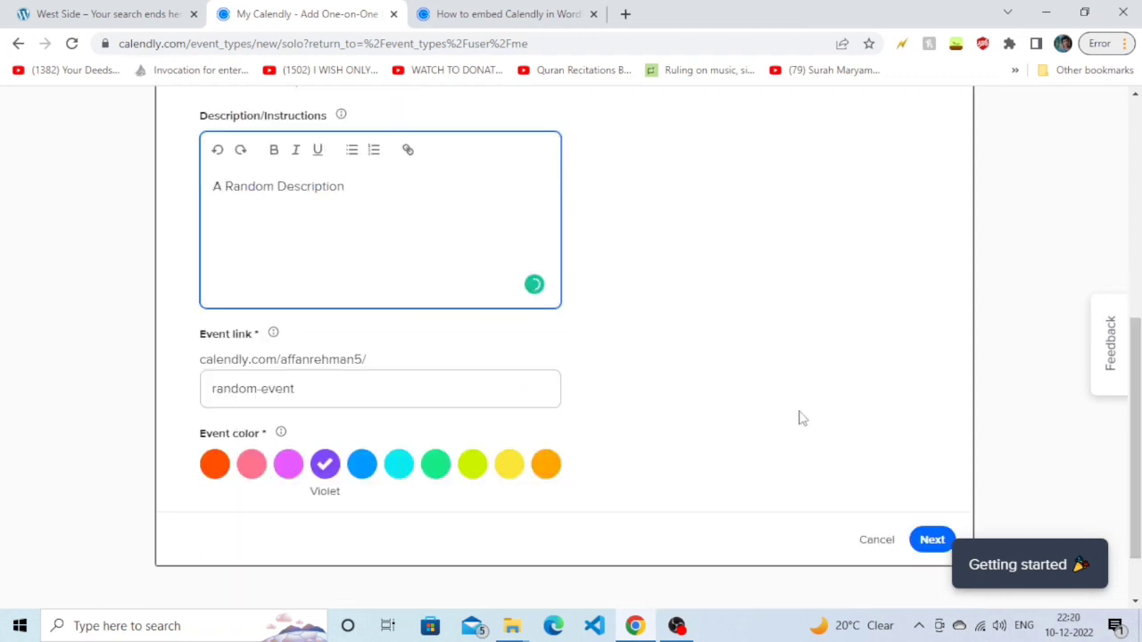
{"action": "left_click", "coordinate": [385, 387]}
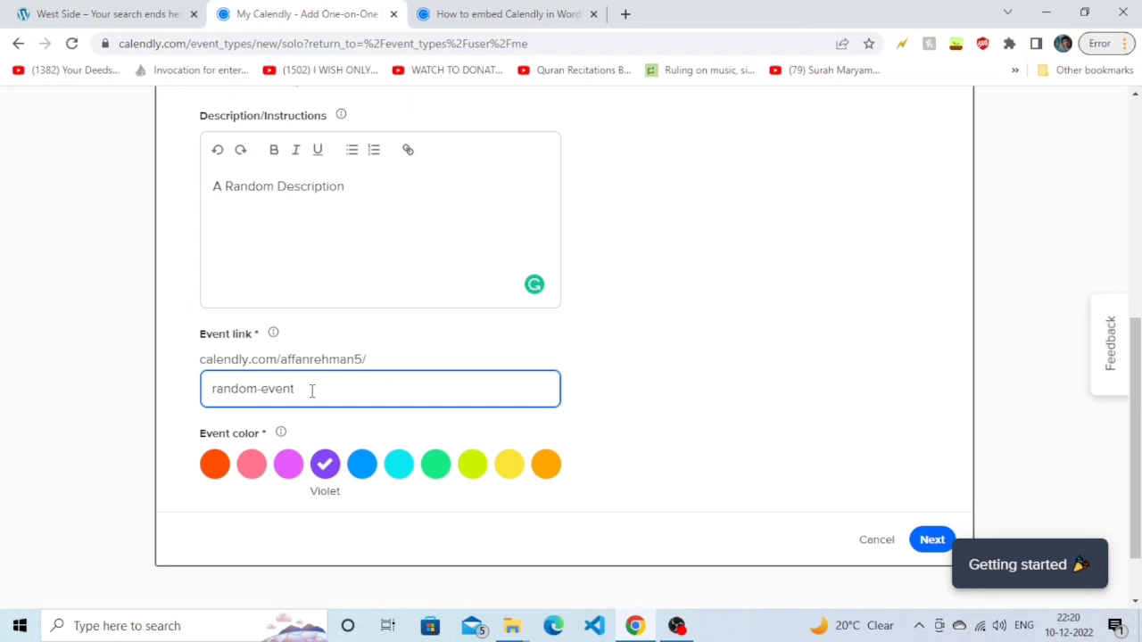
{"action": "left_click_drag", "start_coordinate": [306, 390], "coordinate": [209, 393]}
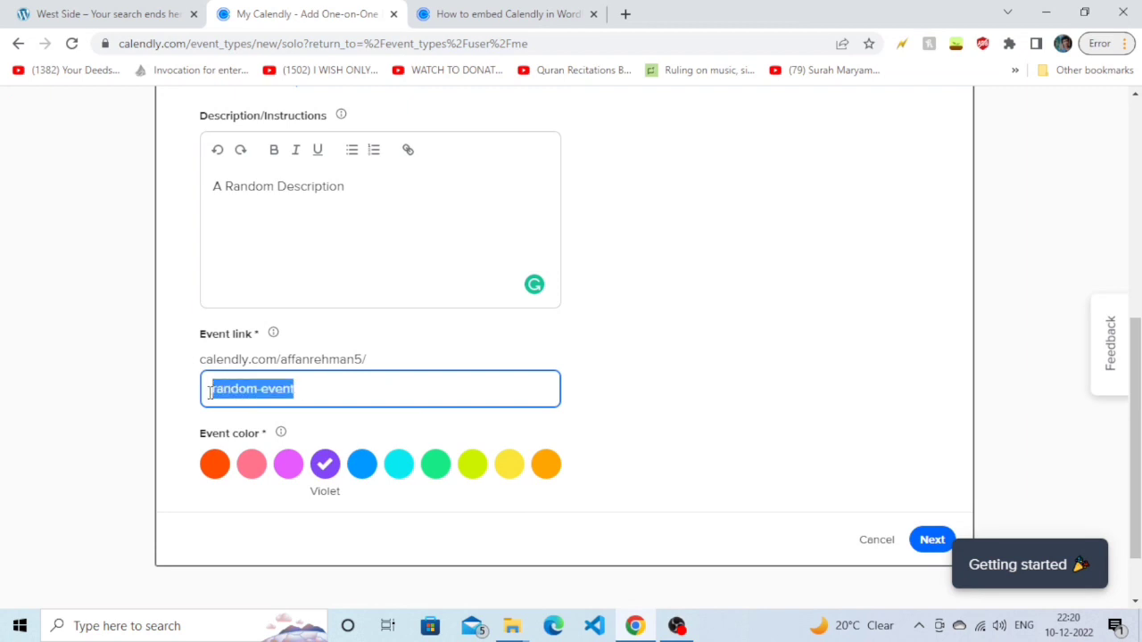
{"action": "key", "text": "BackSpace"}
{"action": "type", "text": "myrandomevent"}
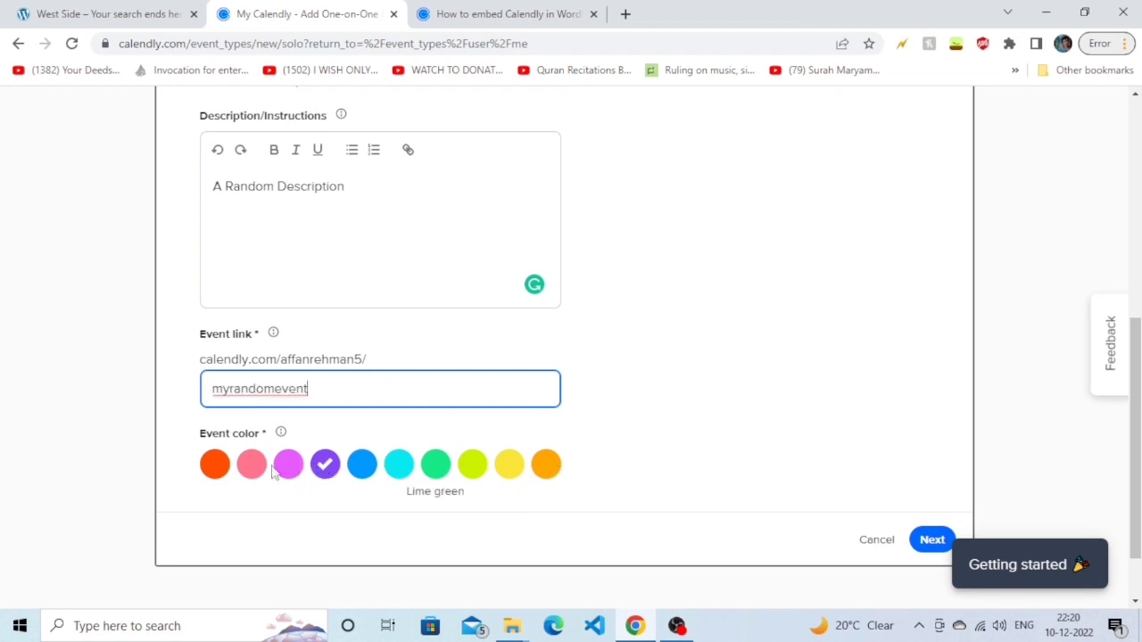
- Set the event color to Cyan and continue to the event's duration and availability settings
{"action": "left_click", "coordinate": [401, 466]}
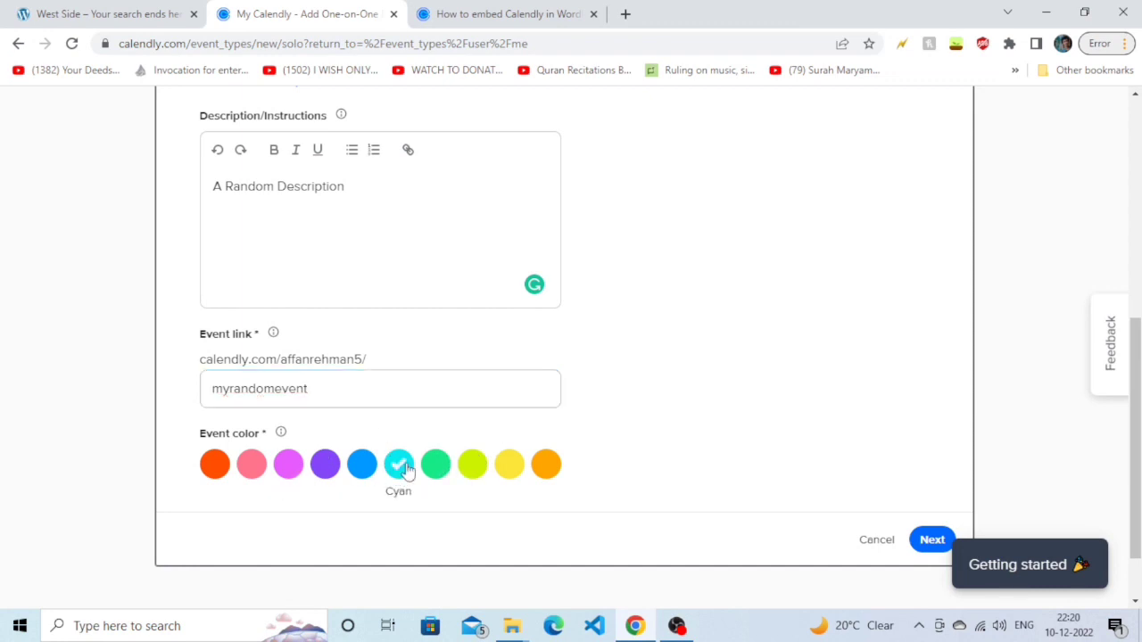
{"action": "scroll", "coordinate": [1035, 538], "scroll_direction": "down", "scroll_amount": 1}
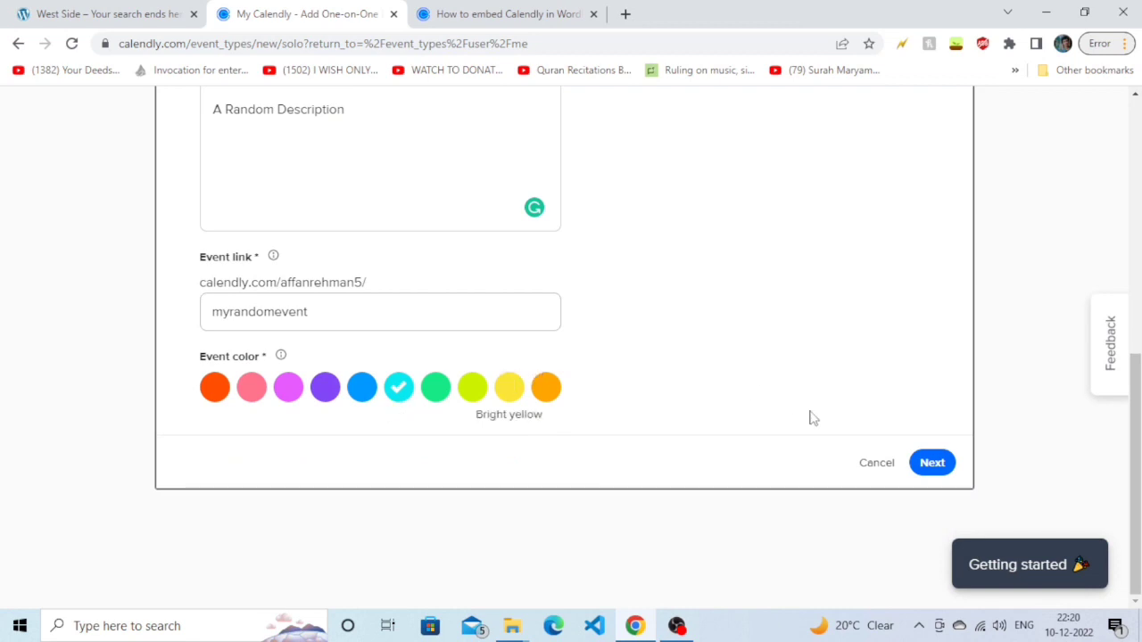
{"action": "left_click", "coordinate": [949, 466]}
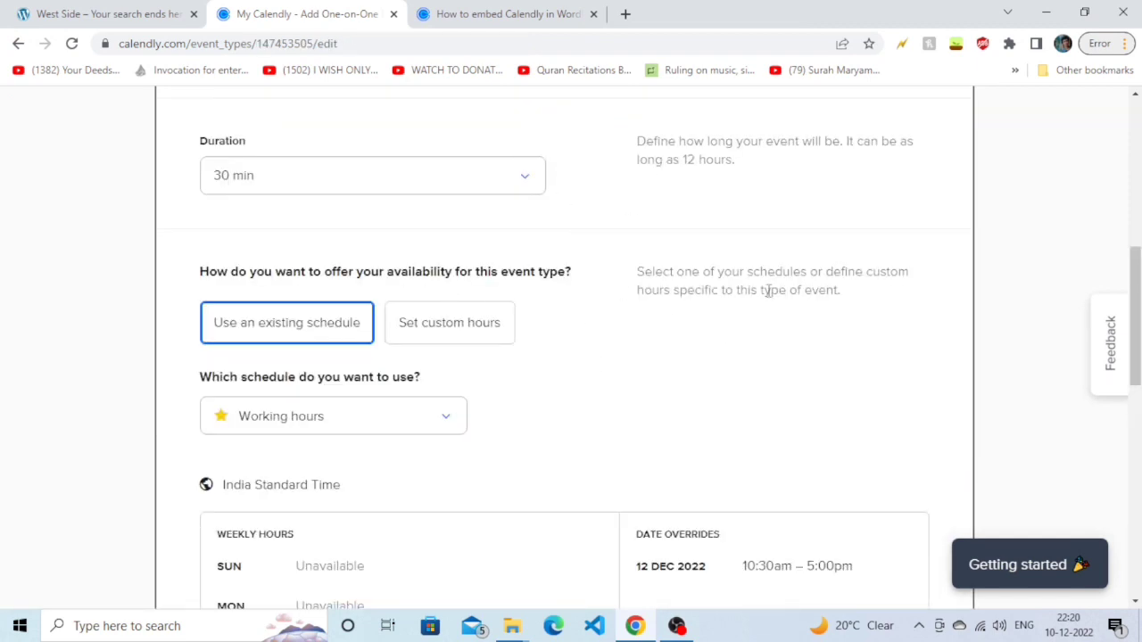
- Try the custom hours option for the event's availability and switch back to using an existing schedule
{"action": "scroll", "coordinate": [373, 286], "scroll_direction": "down", "scroll_amount": 1}
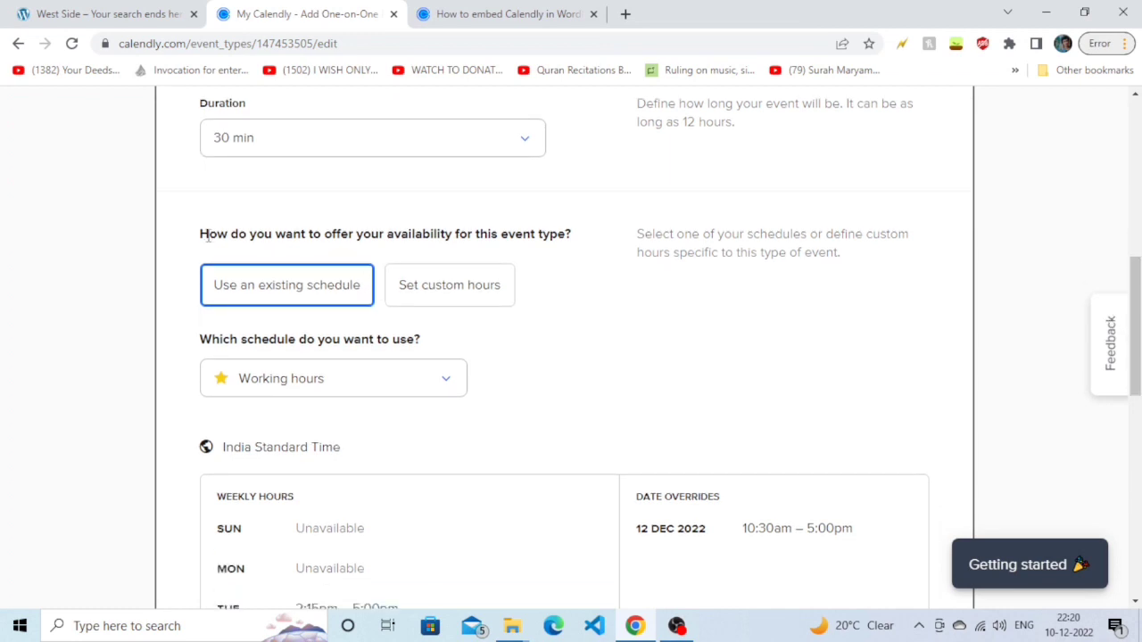
{"action": "left_click_drag", "start_coordinate": [204, 235], "coordinate": [571, 249]}
{"action": "left_click", "coordinate": [569, 318]}
{"action": "left_click", "coordinate": [404, 302]}
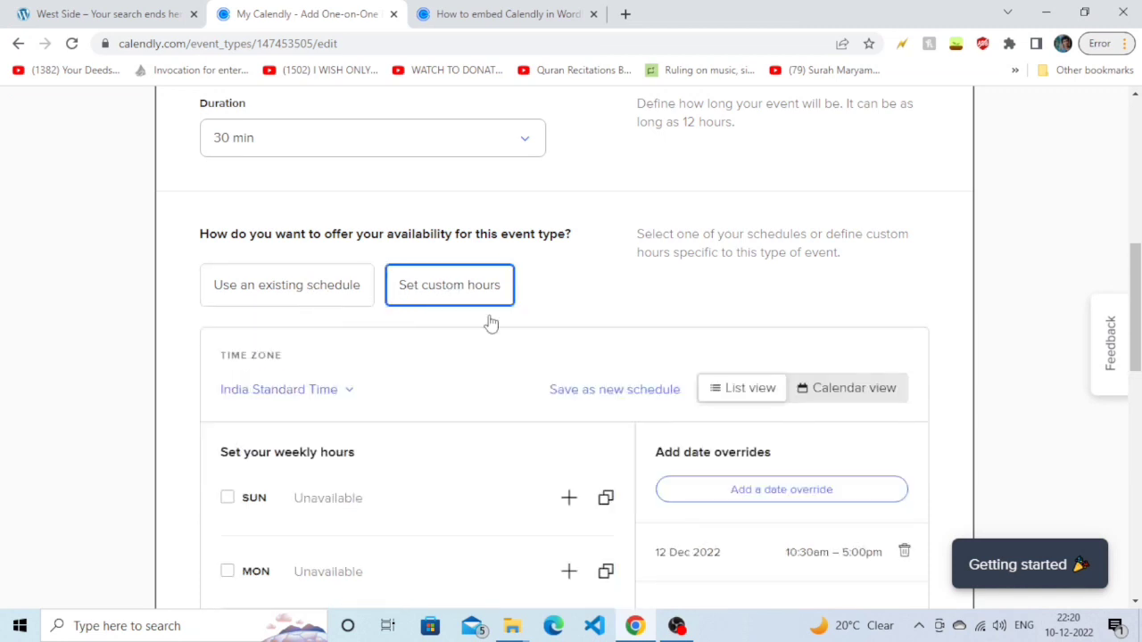
{"action": "mouse_move", "coordinate": [1135, 308]}
{"action": "left_mouse_down"}
{"action": "mouse_move", "coordinate": [1135, 344]}
{"action": "mouse_move", "coordinate": [1135, 330]}
{"action": "left_mouse_up"}
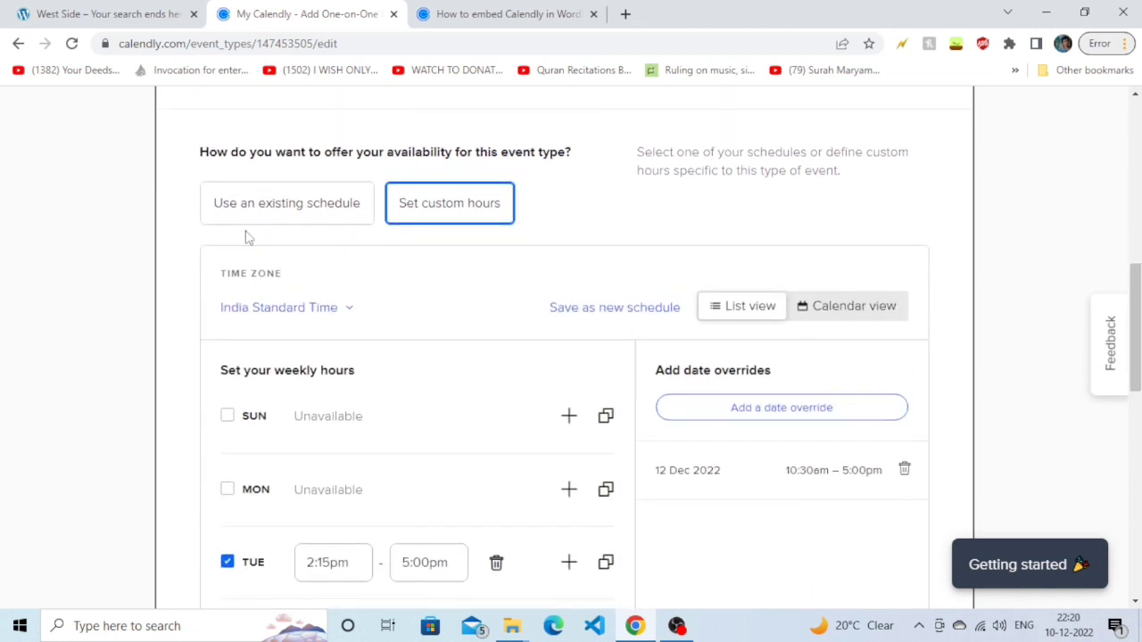
{"action": "left_click", "coordinate": [276, 217]}
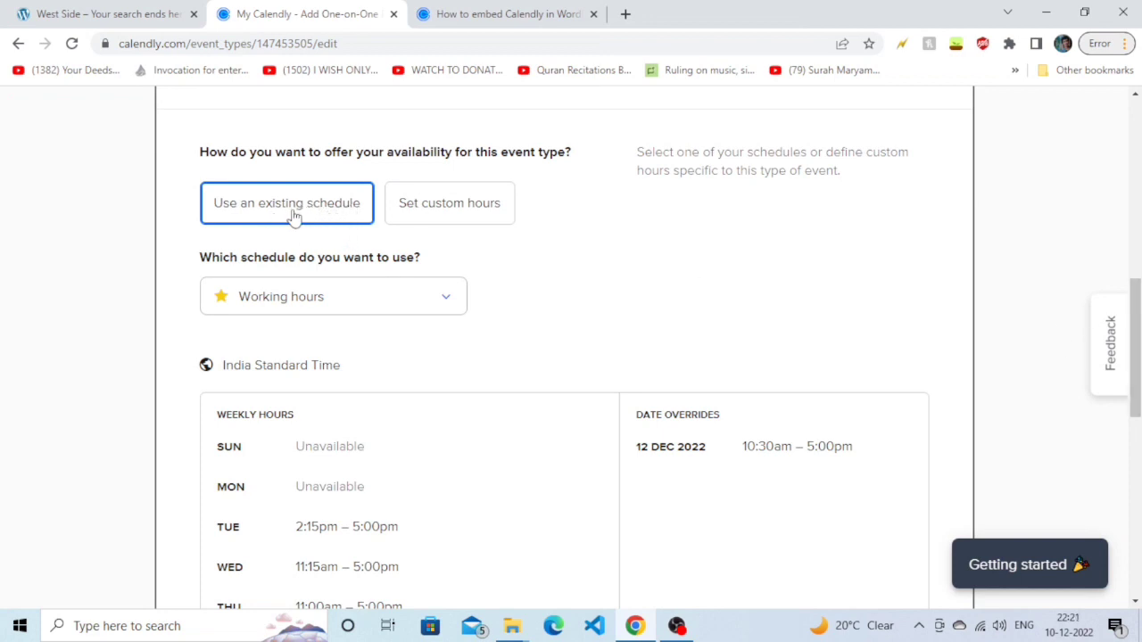
- Add a buffer time of 10 min before the event
{"action": "scroll", "coordinate": [216, 314], "scroll_direction": "down", "scroll_amount": 5}
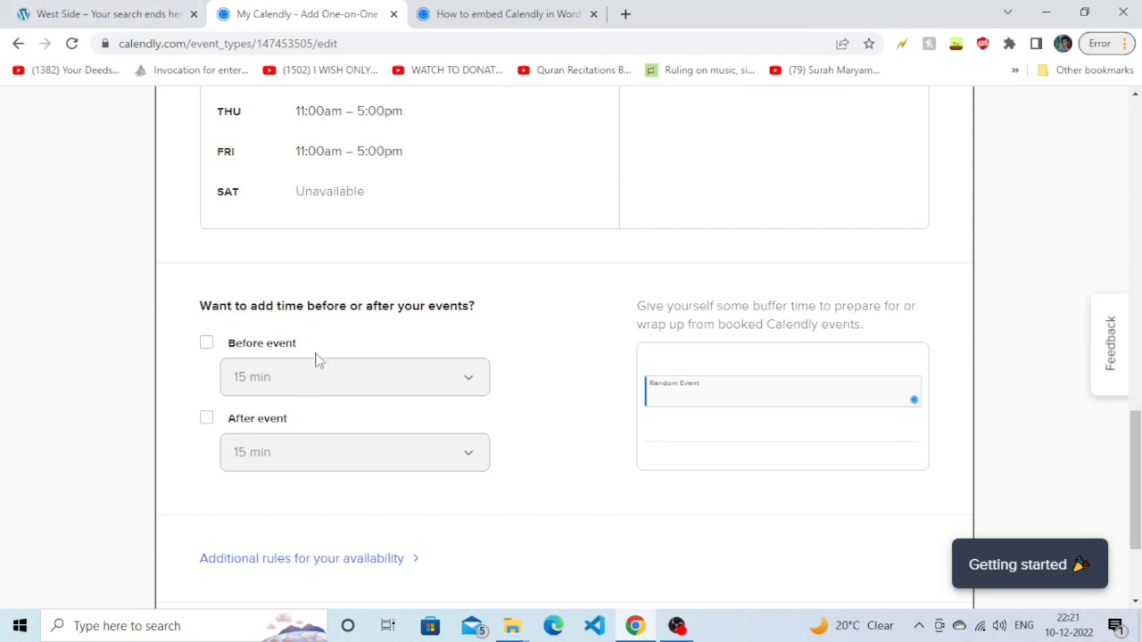
{"action": "left_click", "coordinate": [209, 346]}
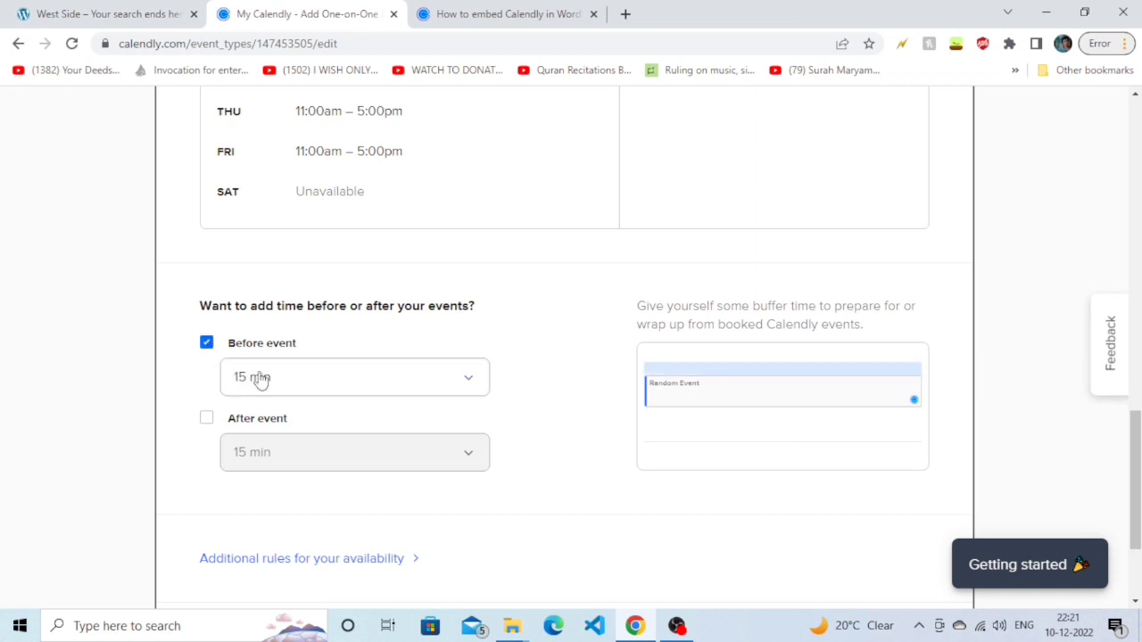
{"action": "left_click", "coordinate": [295, 386]}
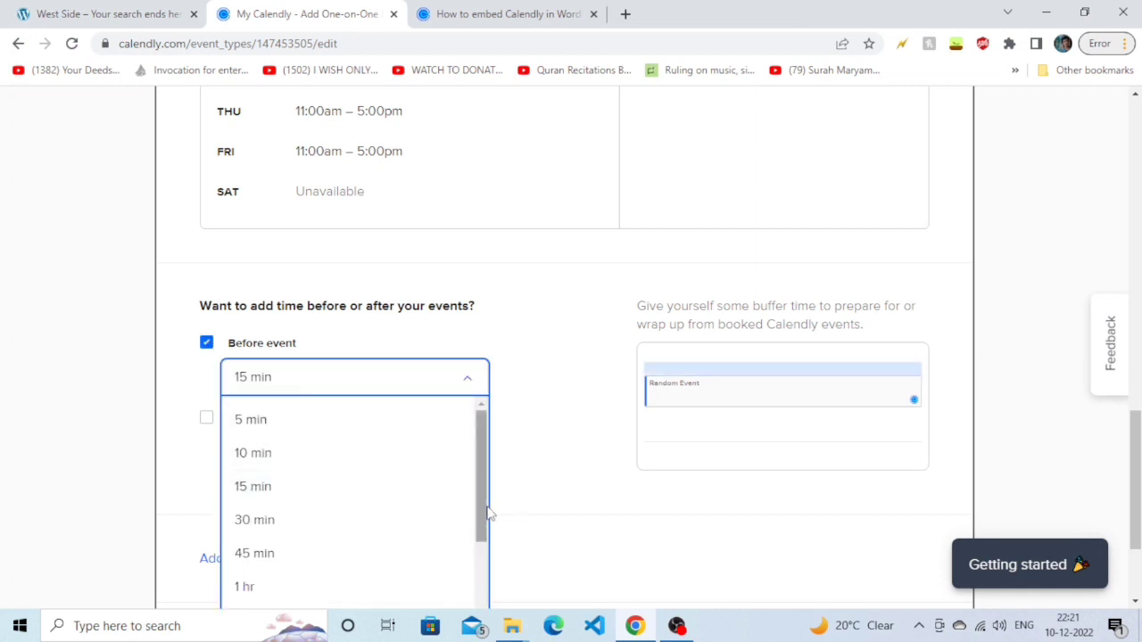
{"action": "left_click_drag", "start_coordinate": [488, 515], "coordinate": [489, 585]}
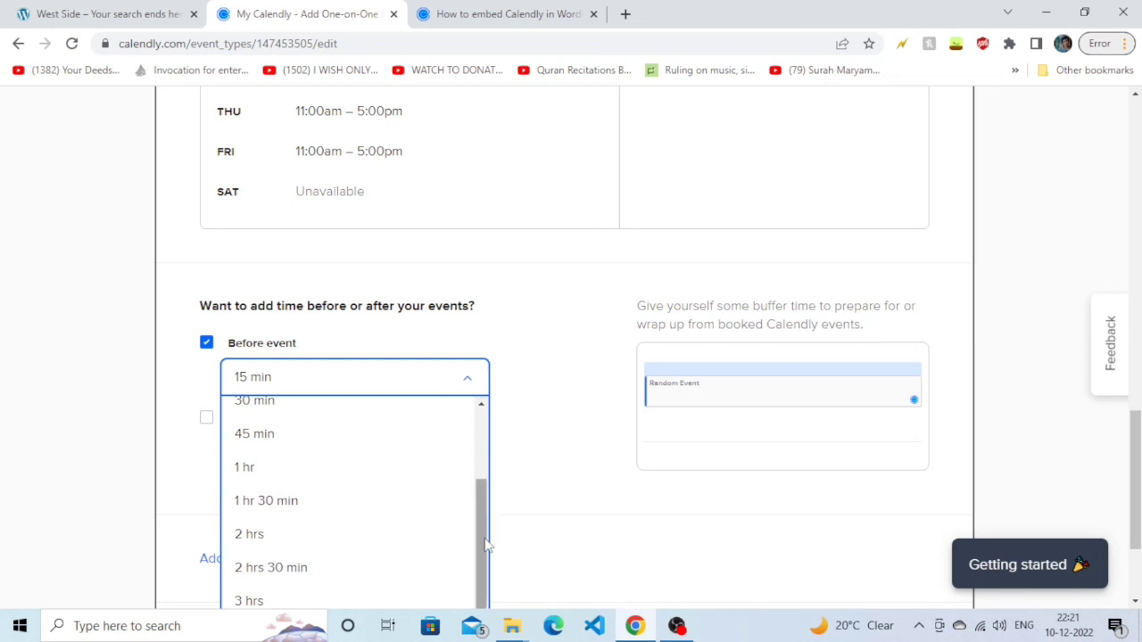
{"action": "left_click_drag", "start_coordinate": [489, 533], "coordinate": [490, 462]}
{"action": "left_click", "coordinate": [265, 455]}
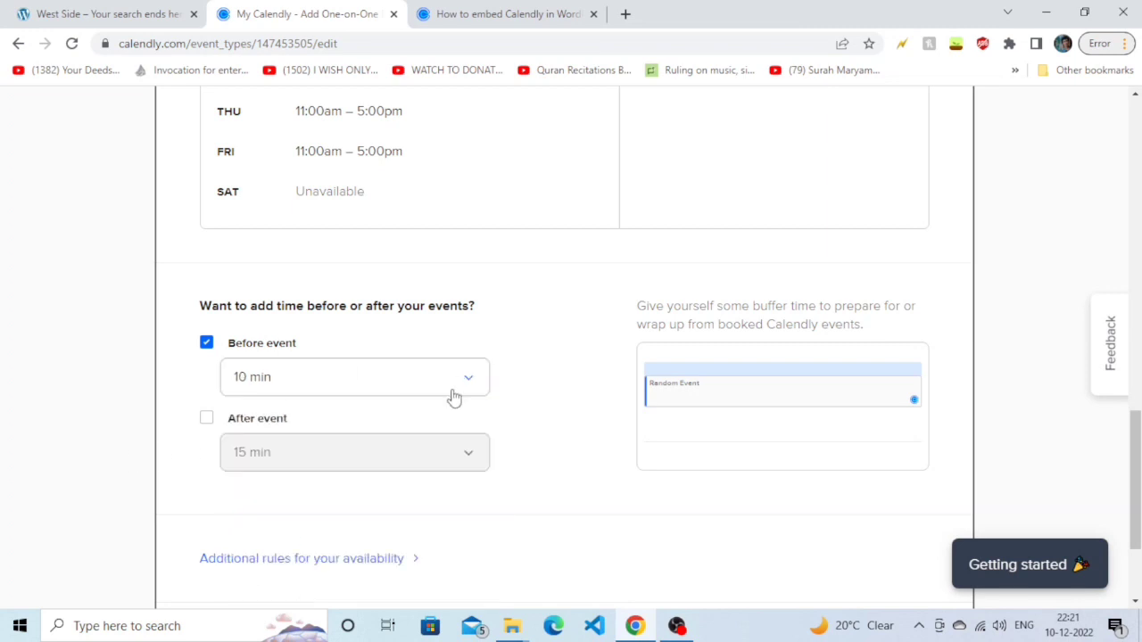
- Expand the additional availability rules and look through the start time increment options
{"action": "scroll", "coordinate": [584, 440], "scroll_direction": "up", "scroll_amount": 5}
{"action": "scroll", "coordinate": [584, 440], "scroll_direction": "down", "scroll_amount": 7}
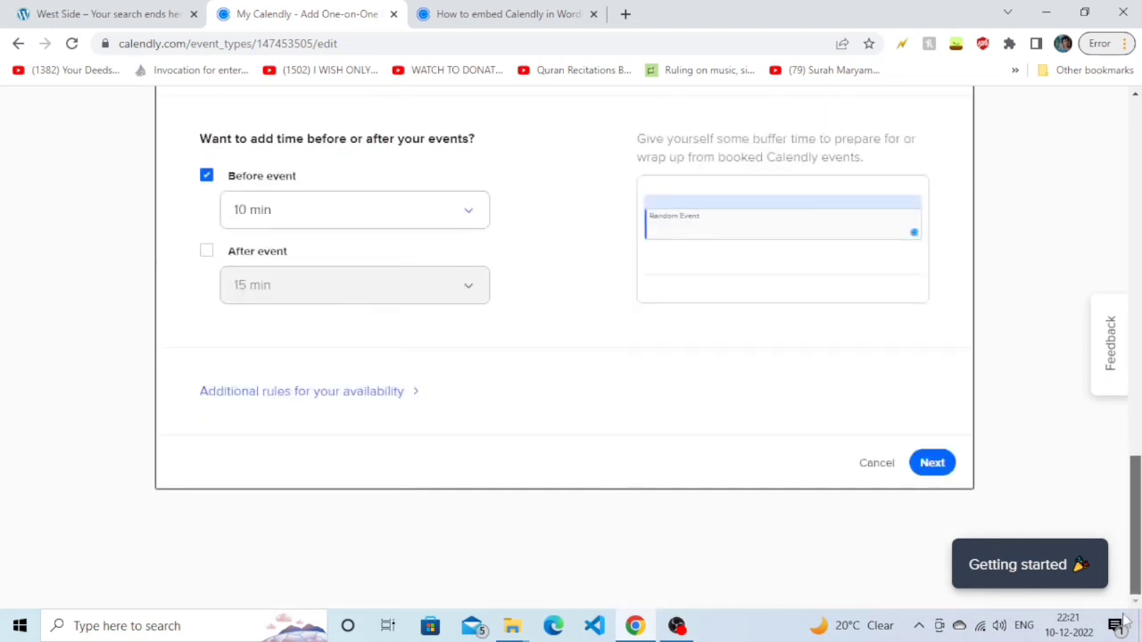
{"action": "left_click", "coordinate": [312, 394]}
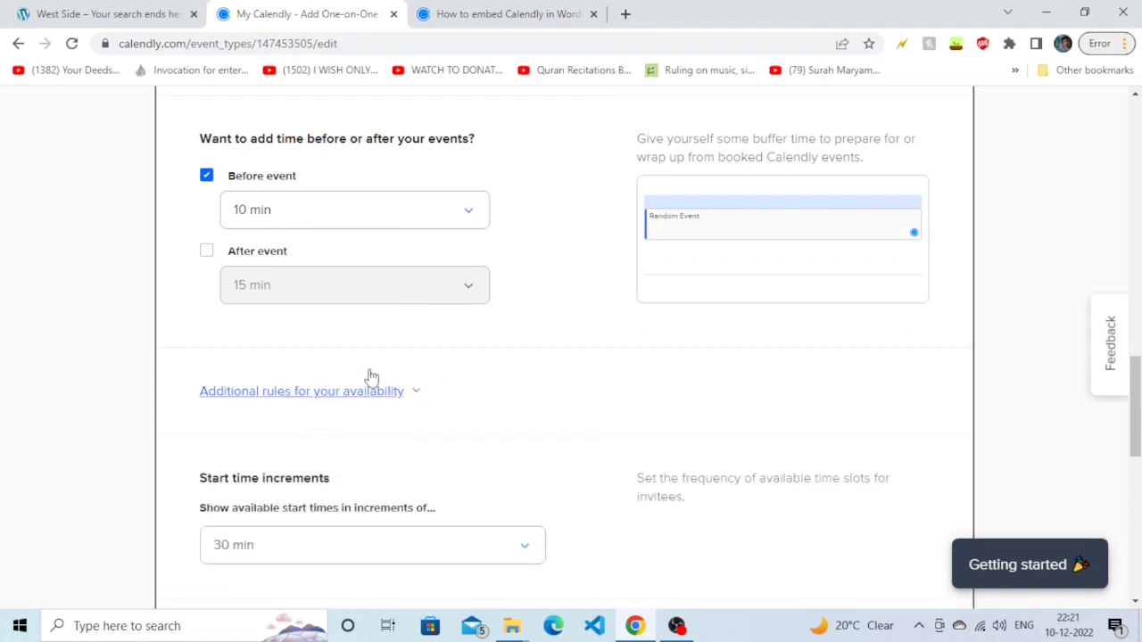
{"action": "scroll", "coordinate": [1066, 432], "scroll_direction": "down", "scroll_amount": 2}
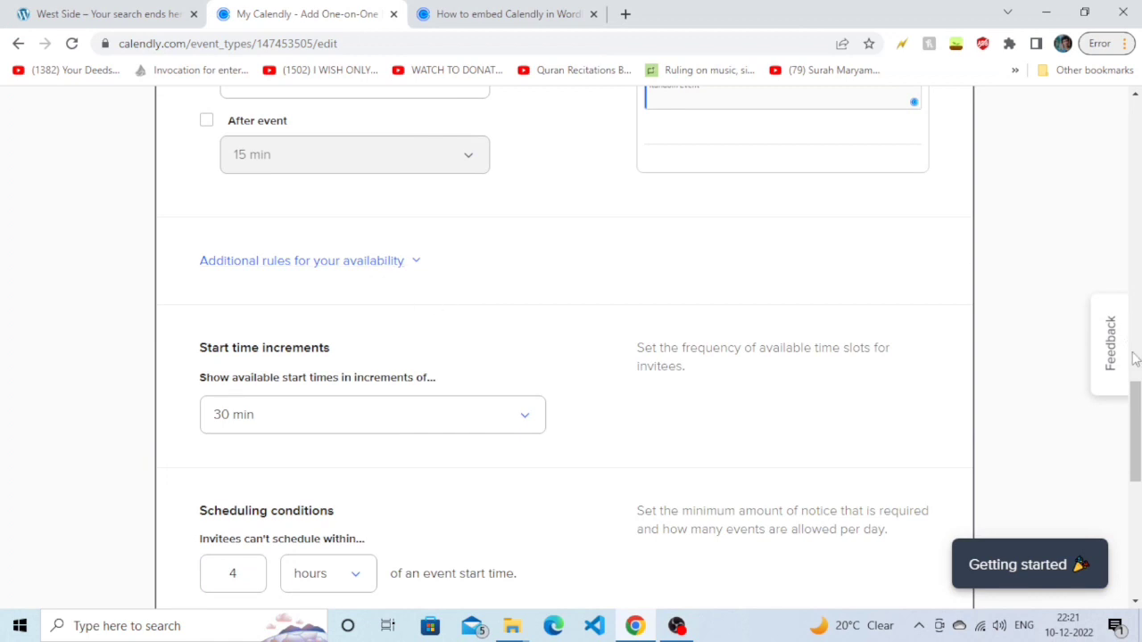
{"action": "left_click_drag", "start_coordinate": [1137, 416], "coordinate": [1137, 453]}
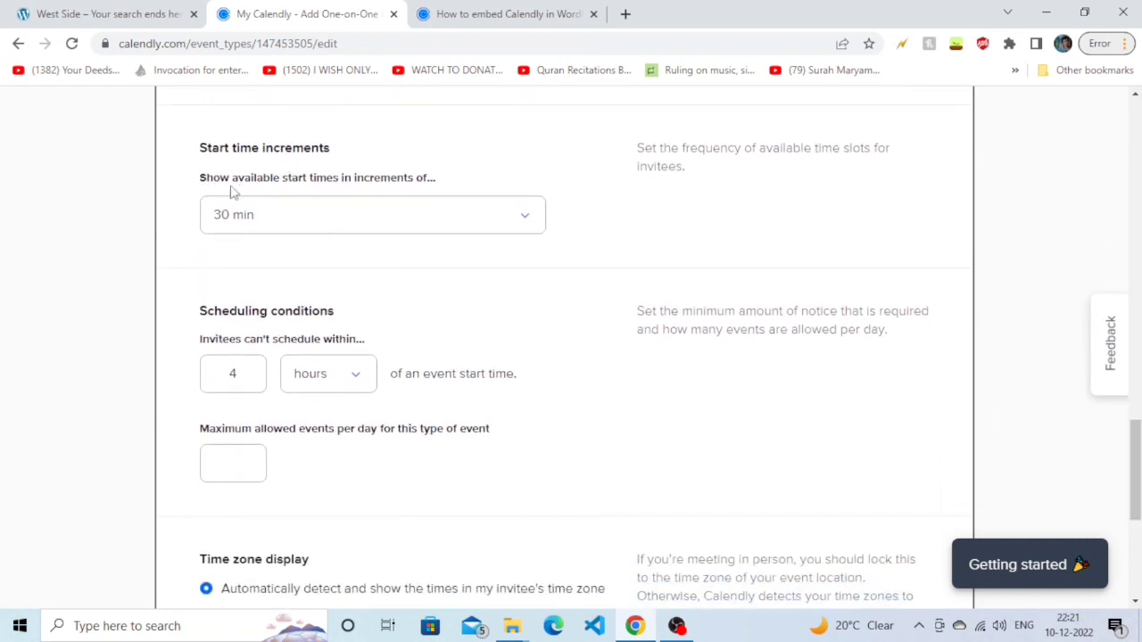
{"action": "left_click_drag", "start_coordinate": [220, 148], "coordinate": [350, 152]}
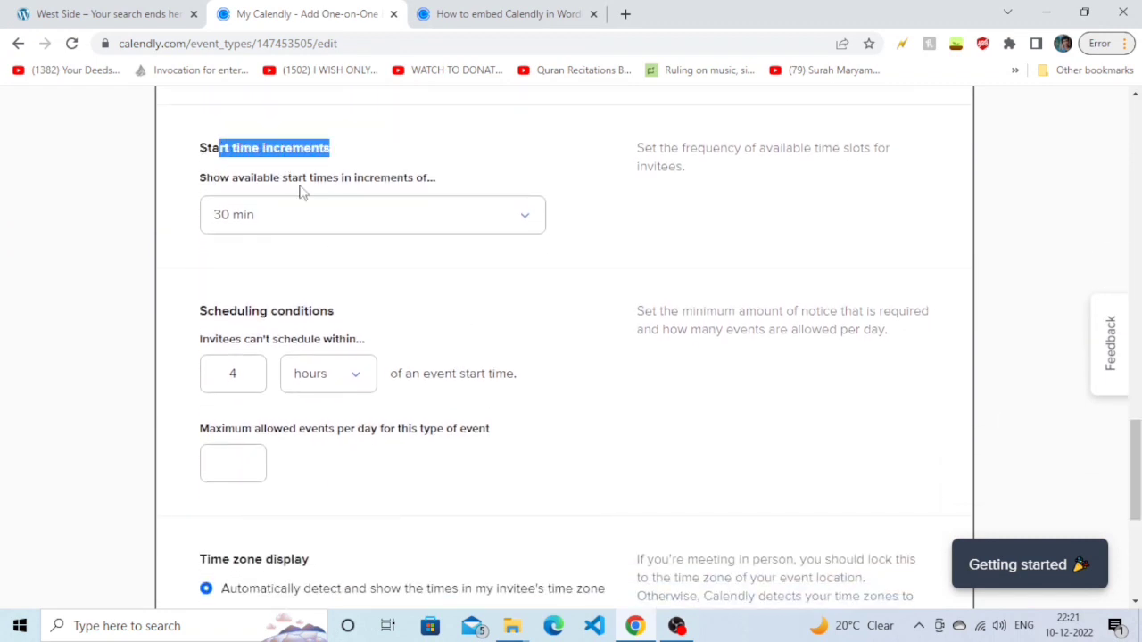
{"action": "left_click", "coordinate": [314, 188]}
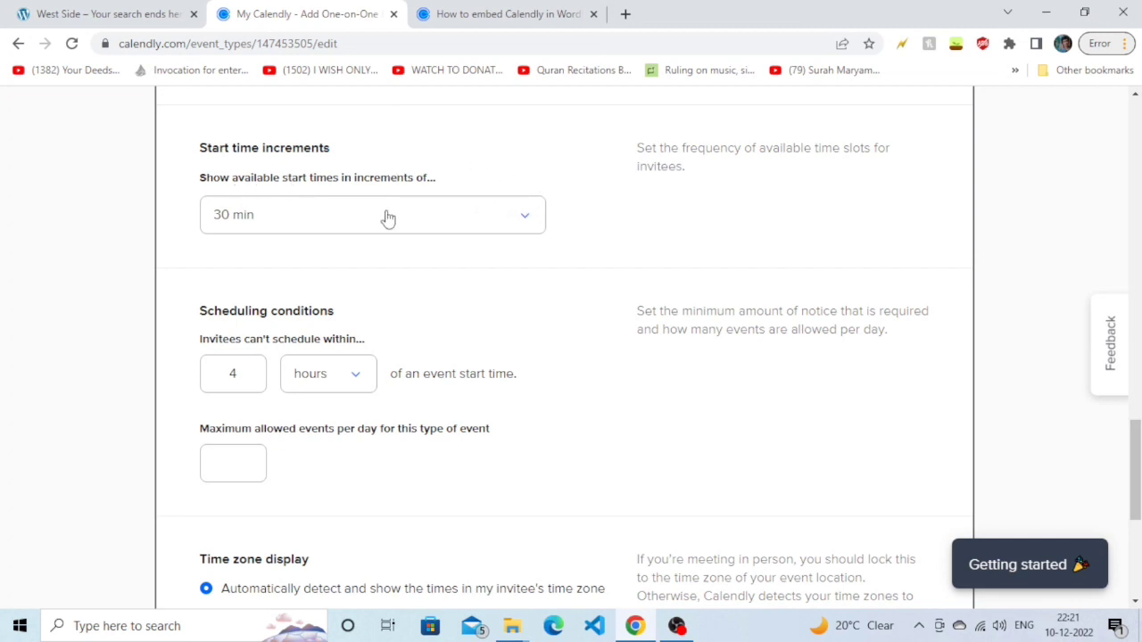
{"action": "left_click", "coordinate": [296, 221]}
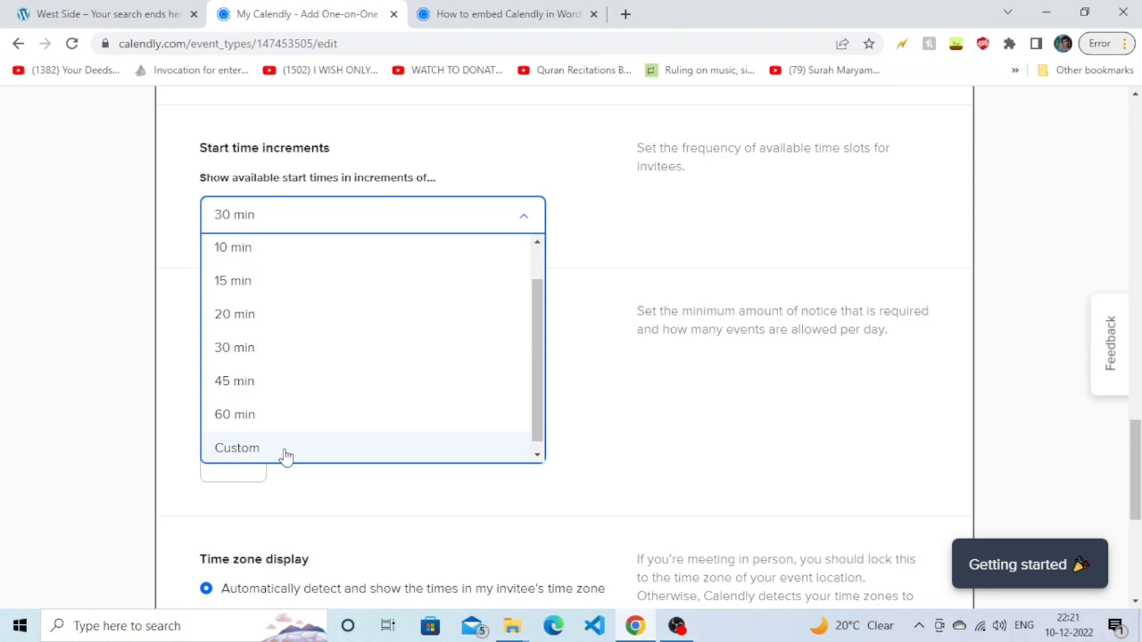
{"action": "left_click", "coordinate": [600, 237]}
- Set the scheduling conditions so invitees can't schedule within 24 hours of the event's start time
{"action": "scroll", "coordinate": [781, 341], "scroll_direction": "down", "scroll_amount": 2}
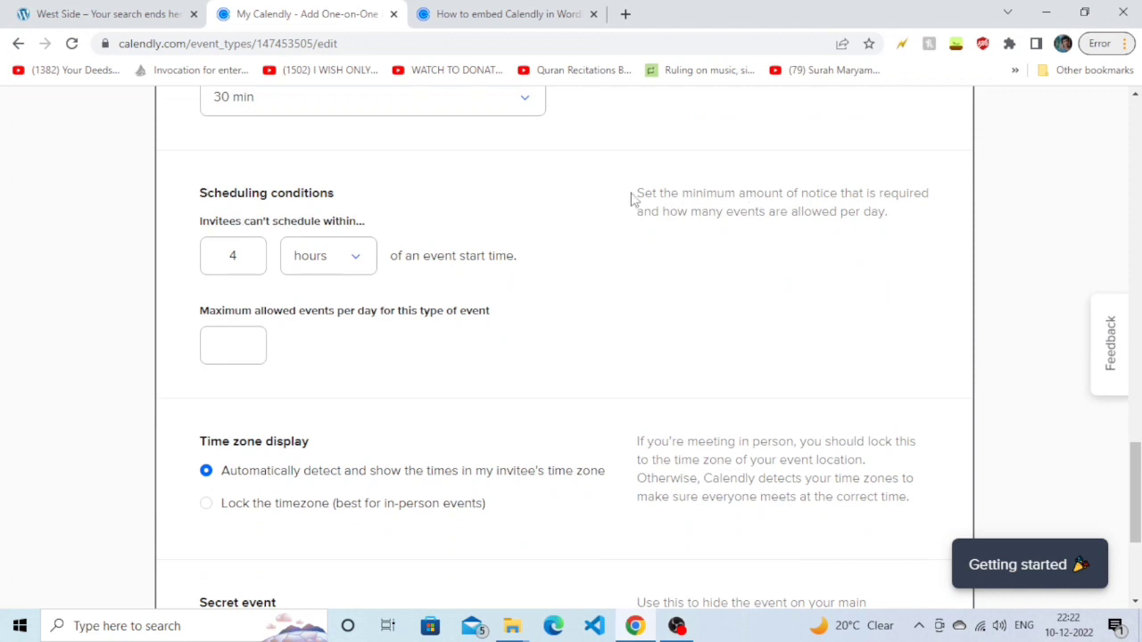
{"action": "left_click_drag", "start_coordinate": [631, 200], "coordinate": [887, 213]}
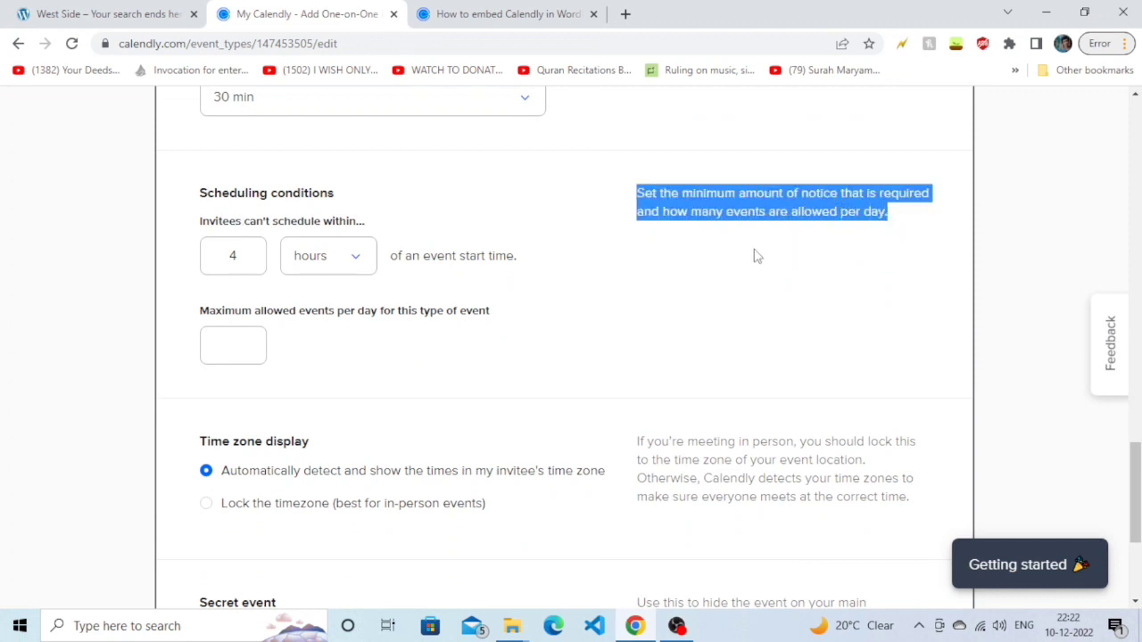
{"action": "left_click", "coordinate": [602, 257]}
{"action": "left_click", "coordinate": [248, 263]}
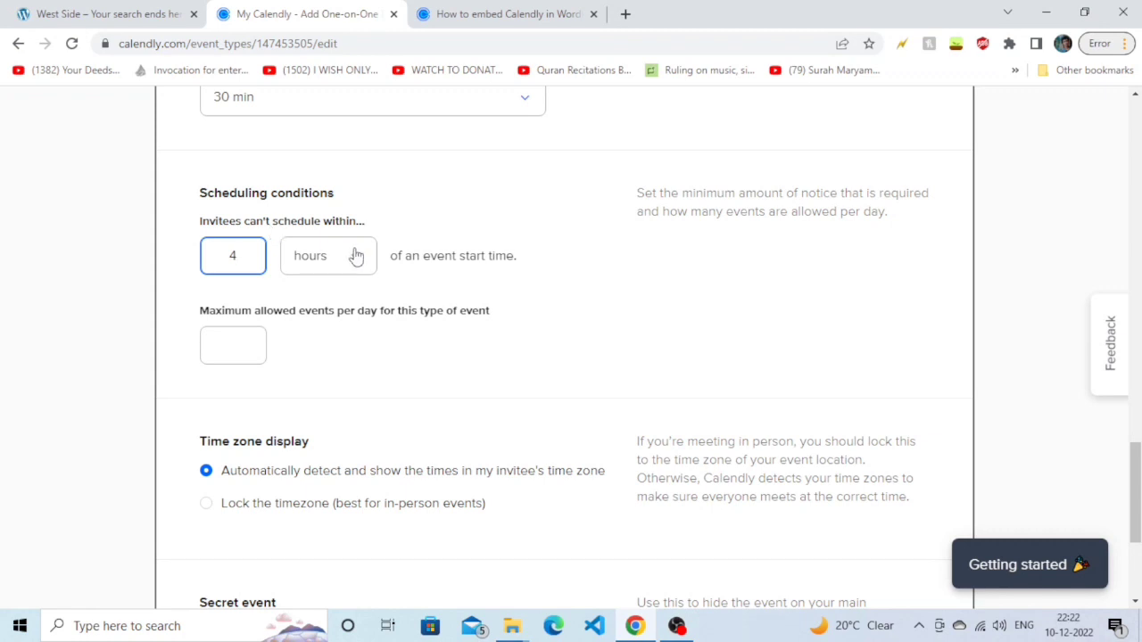
{"action": "left_click", "coordinate": [301, 270]}
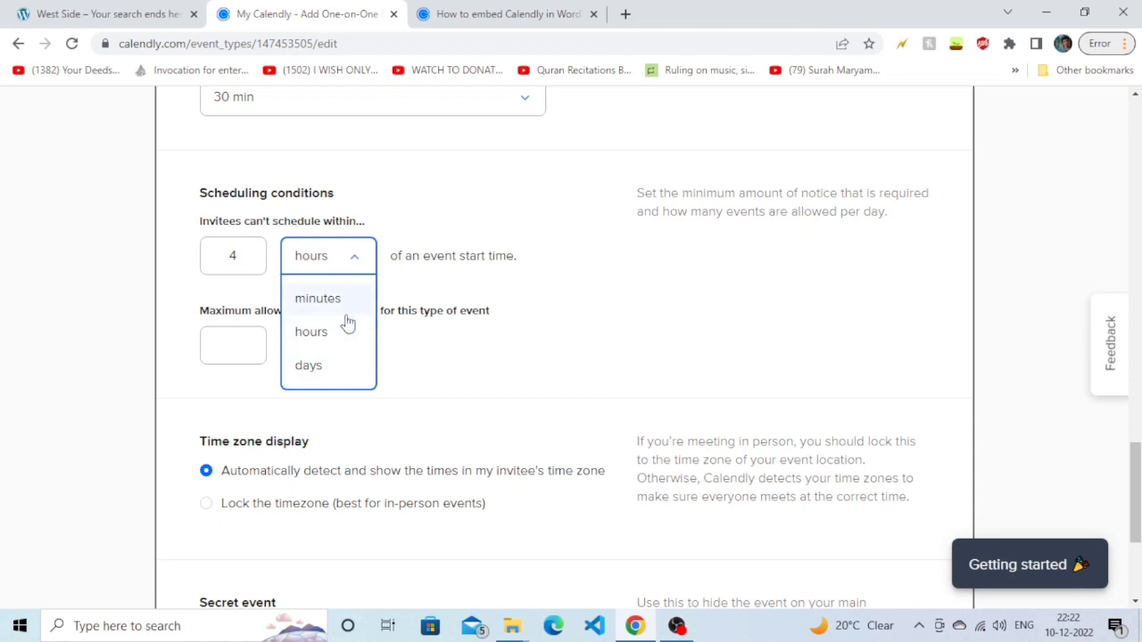
{"action": "left_click", "coordinate": [242, 258]}
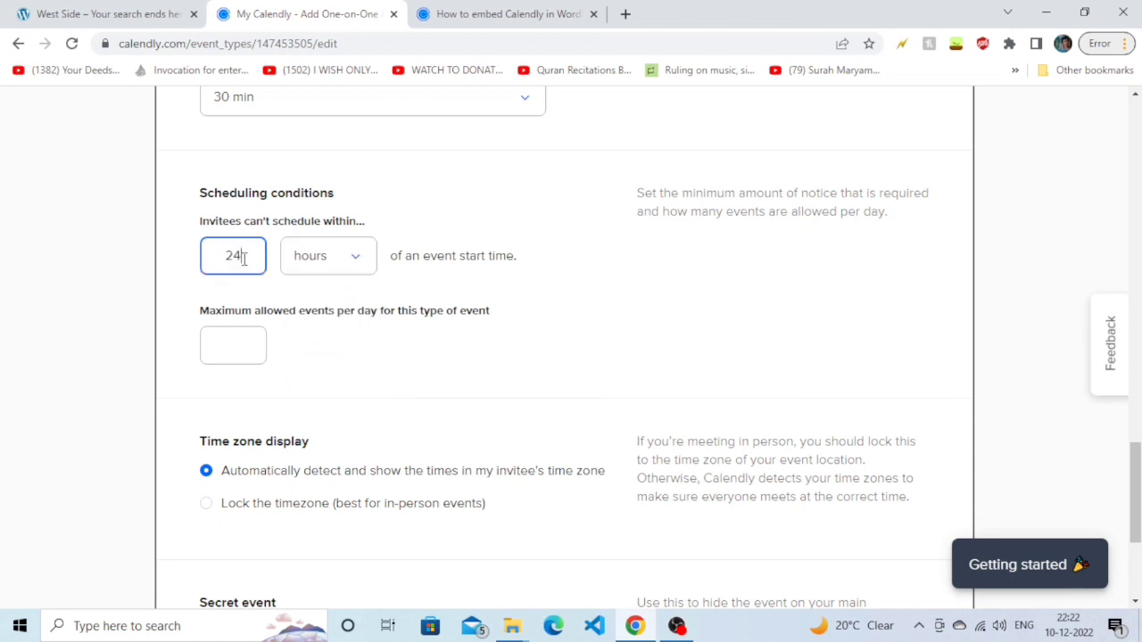
{"action": "left_click", "coordinate": [304, 341]}
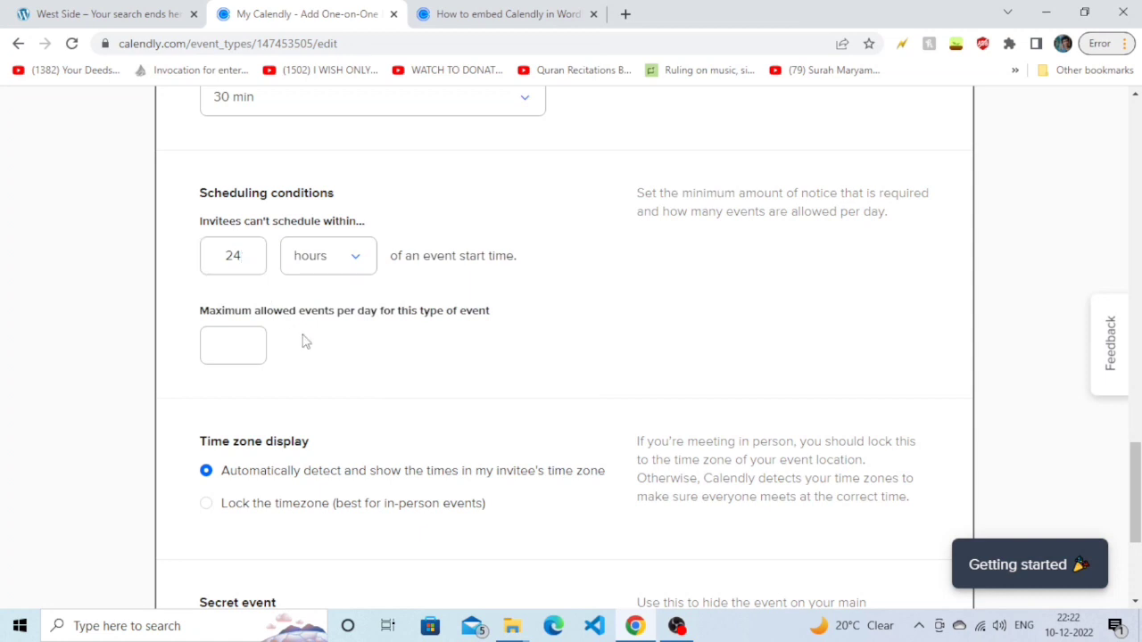
- Review the daily event limit, time zone display and secret event options, and save the event's booking settings
{"action": "left_click", "coordinate": [229, 351]}
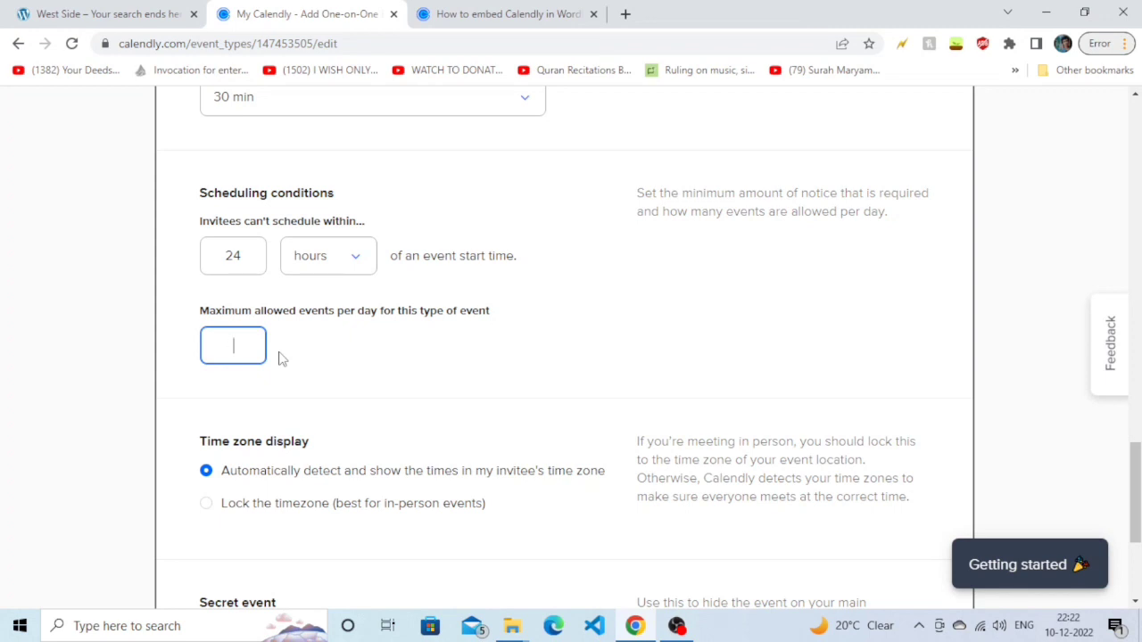
{"action": "left_click", "coordinate": [499, 411]}
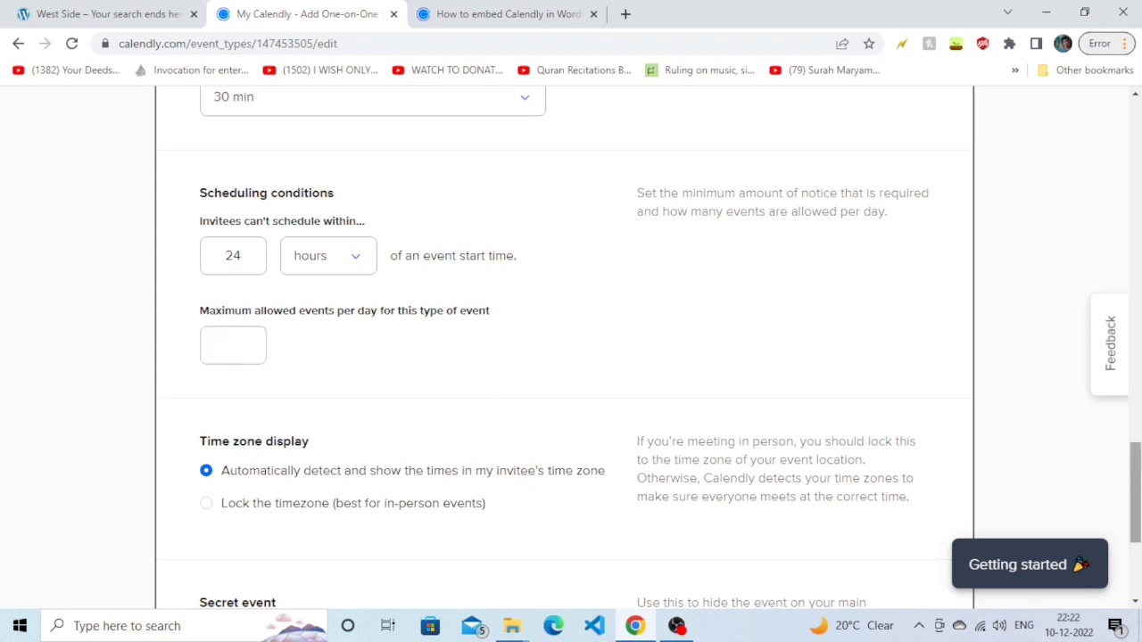
{"action": "scroll", "coordinate": [523, 430], "scroll_direction": "down", "scroll_amount": 2}
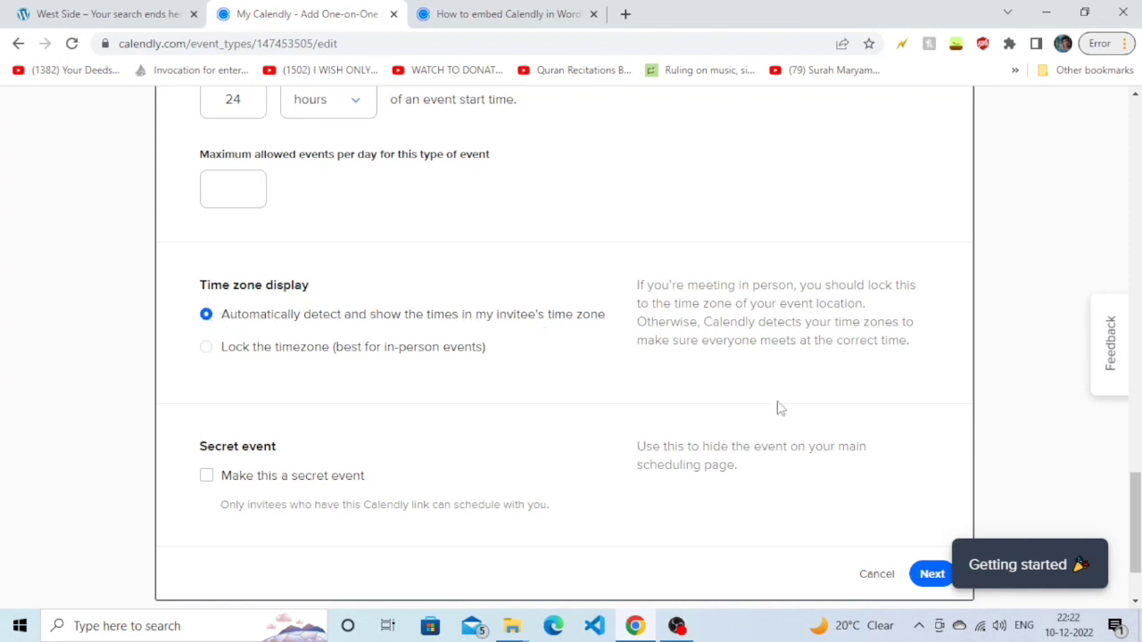
{"action": "scroll", "coordinate": [767, 429], "scroll_direction": "down", "scroll_amount": 1}
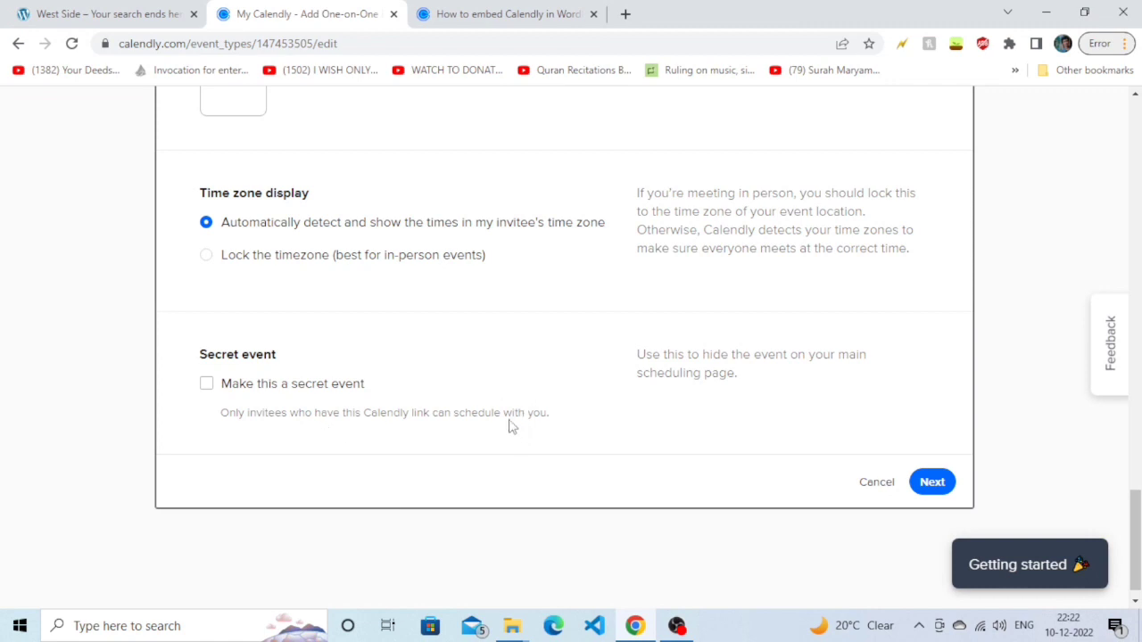
{"action": "left_click", "coordinate": [932, 482]}
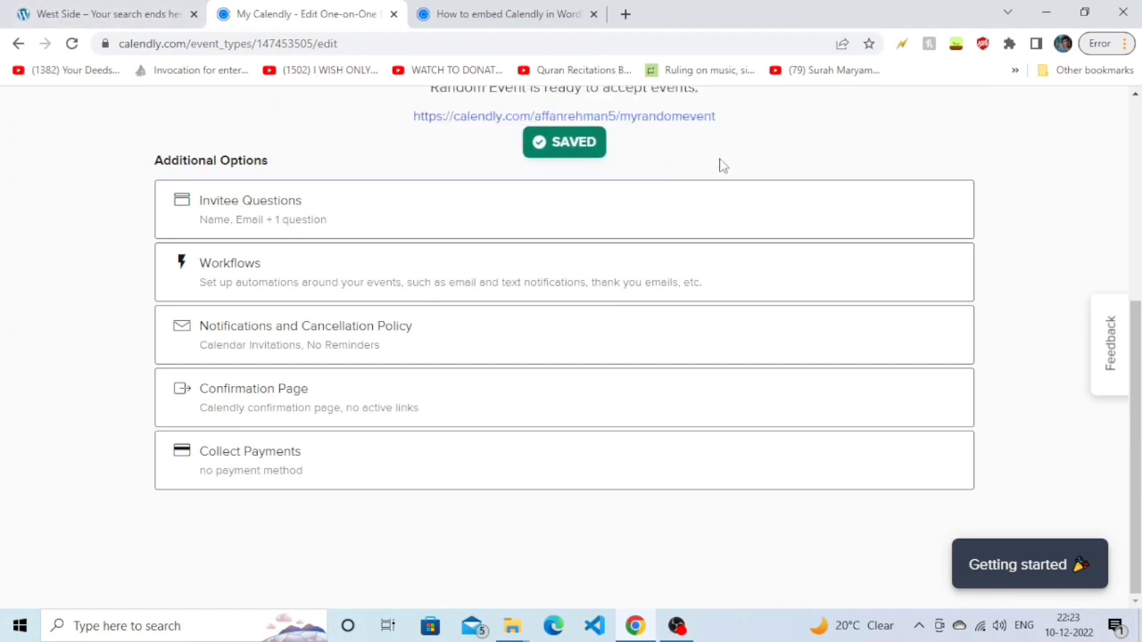
- Open the event's Invitee Questions, review the default questions, and save and close them
{"action": "scroll", "coordinate": [1132, 267], "scroll_direction": "up", "scroll_amount": 3}
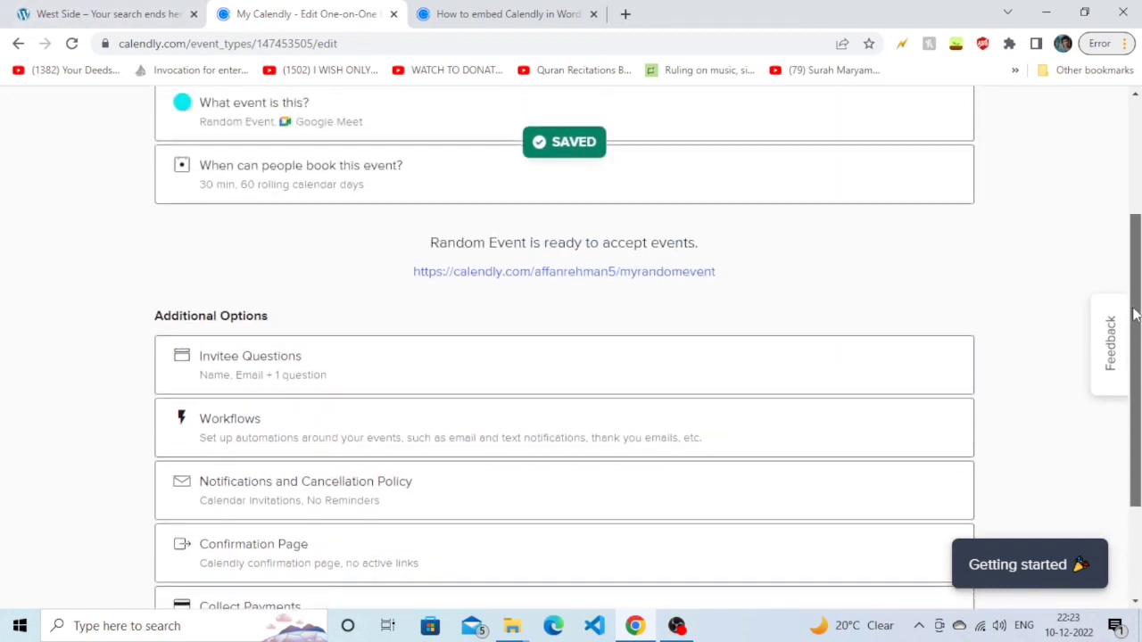
{"action": "scroll", "coordinate": [1132, 268], "scroll_direction": "down", "scroll_amount": 1}
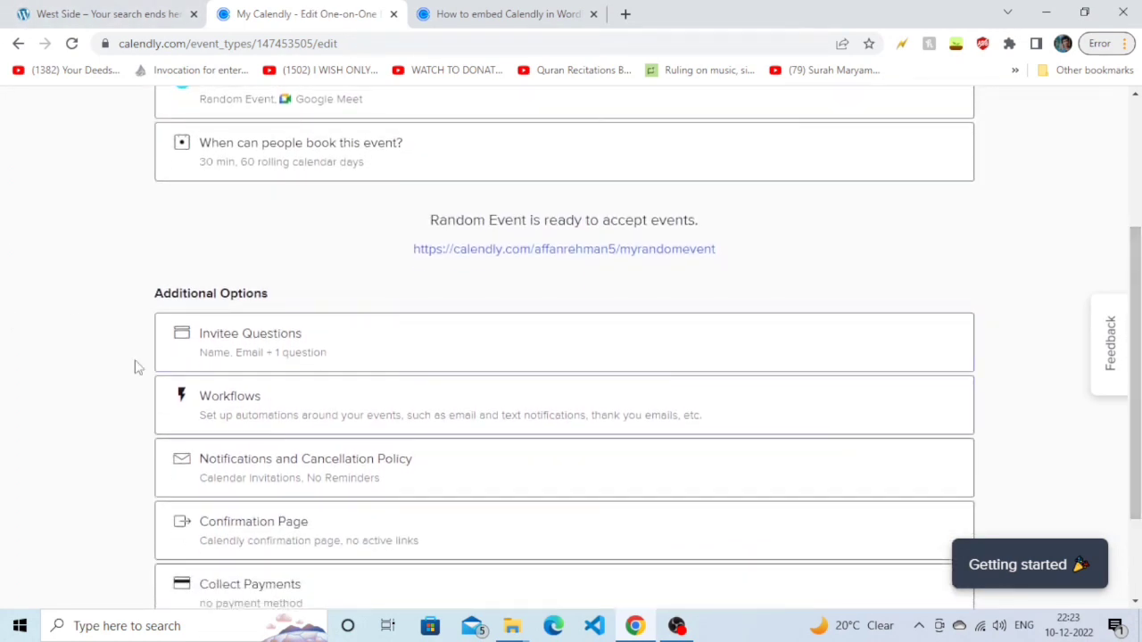
{"action": "left_click", "coordinate": [294, 356]}
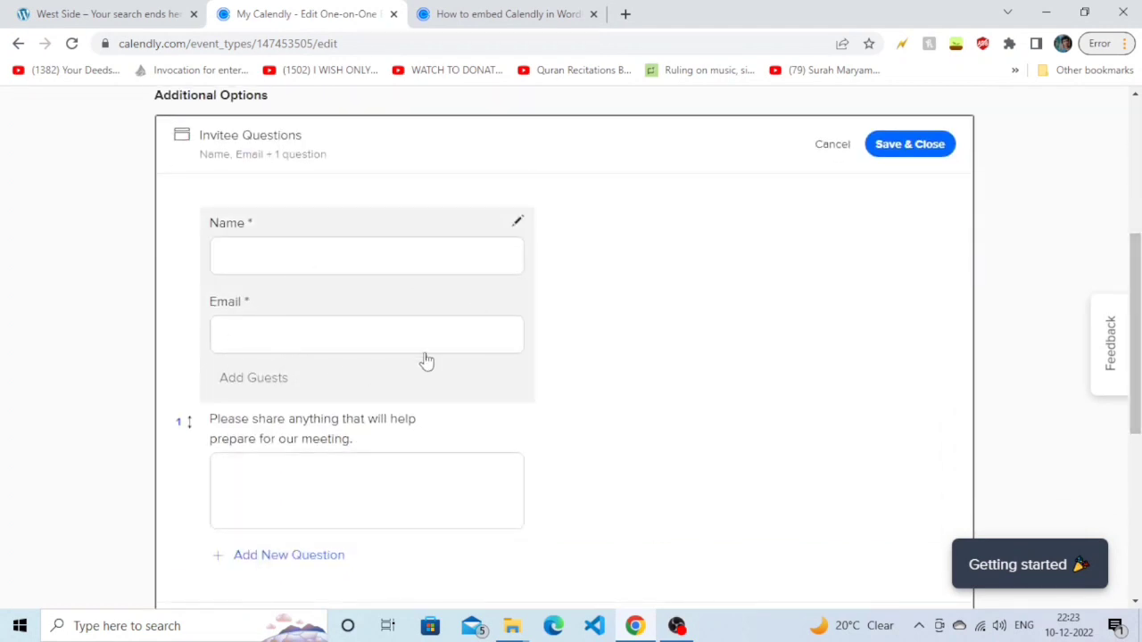
{"action": "scroll", "coordinate": [53, 349], "scroll_direction": "down", "scroll_amount": 3}
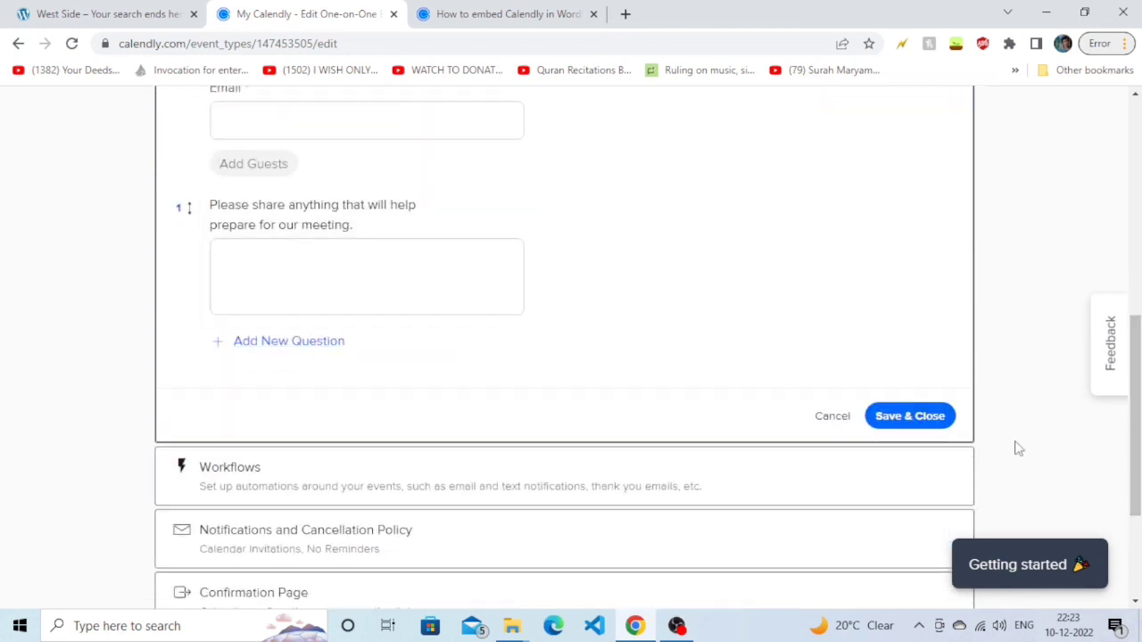
{"action": "left_click", "coordinate": [946, 423]}
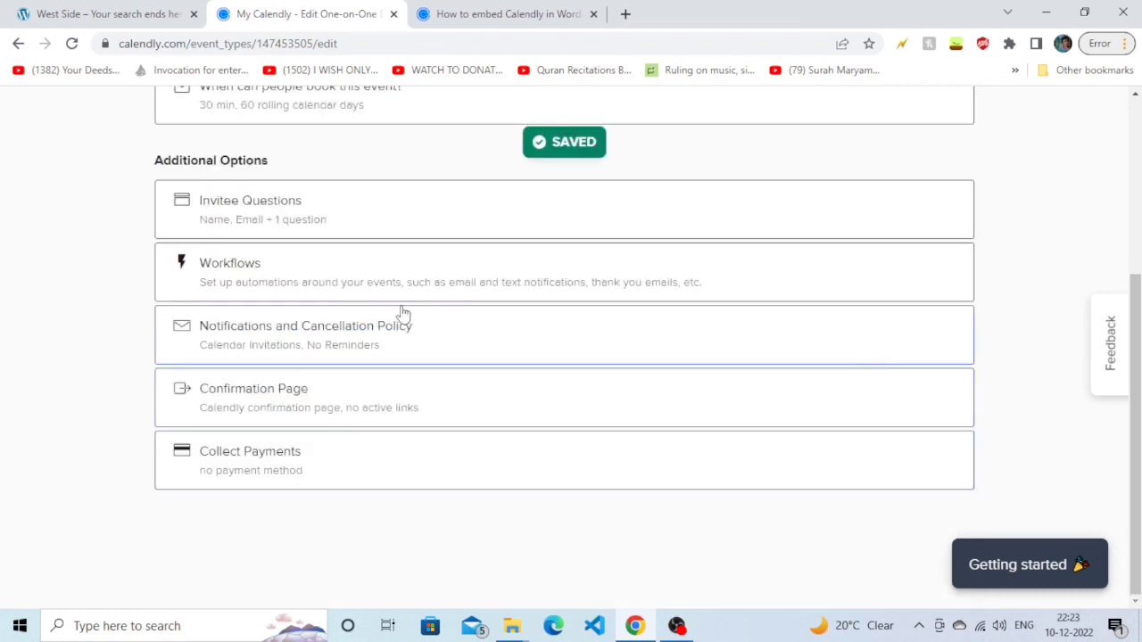
- Start a new workflow from the event's Workflows options and look through the available workflow templates
{"action": "left_click", "coordinate": [273, 280]}
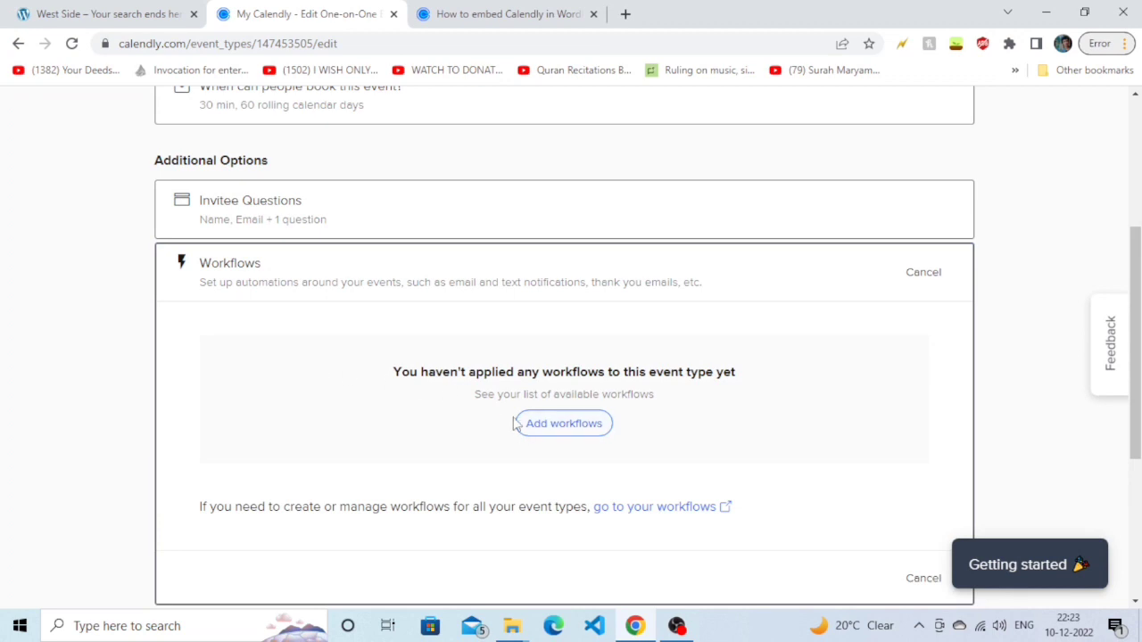
{"action": "left_click", "coordinate": [568, 432]}
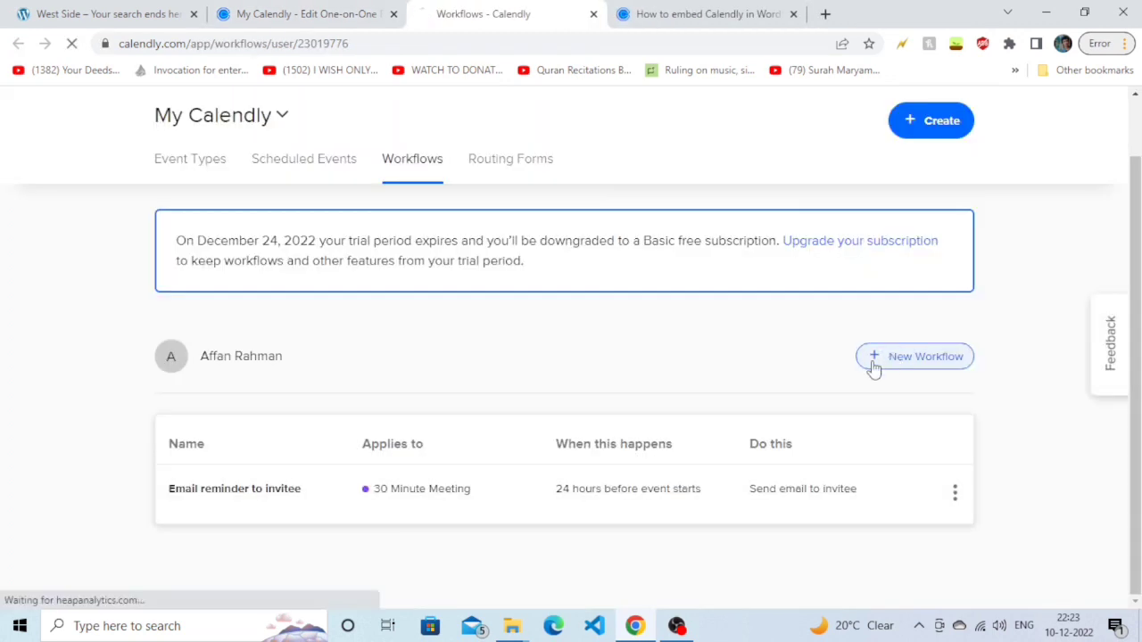
{"action": "left_click", "coordinate": [874, 367]}
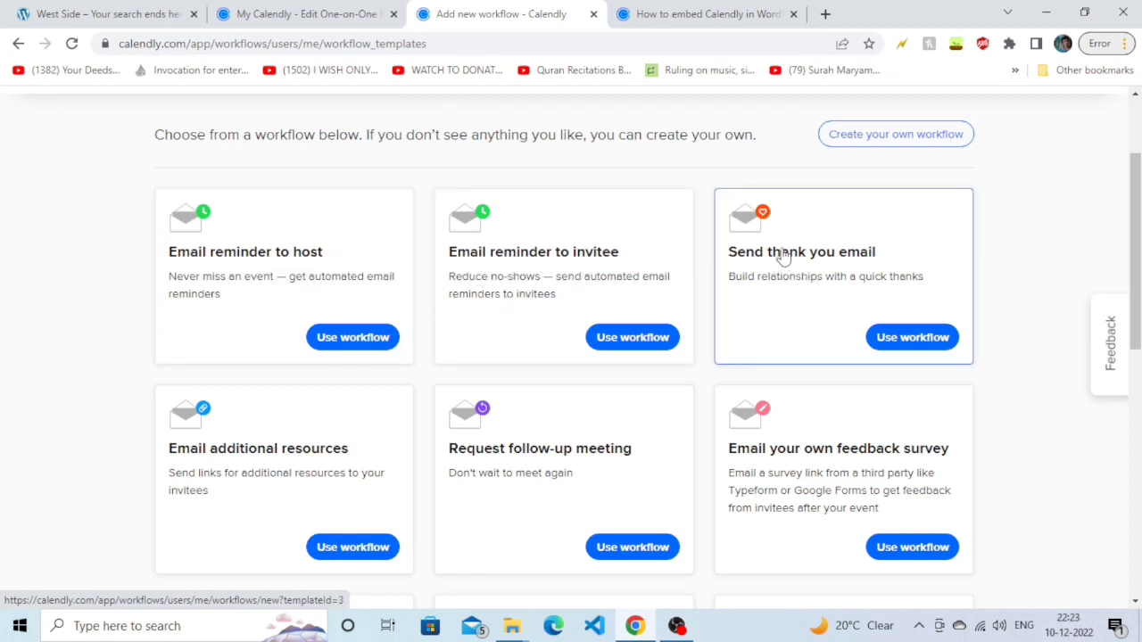
{"action": "scroll", "coordinate": [1032, 331], "scroll_direction": "down", "scroll_amount": 1}
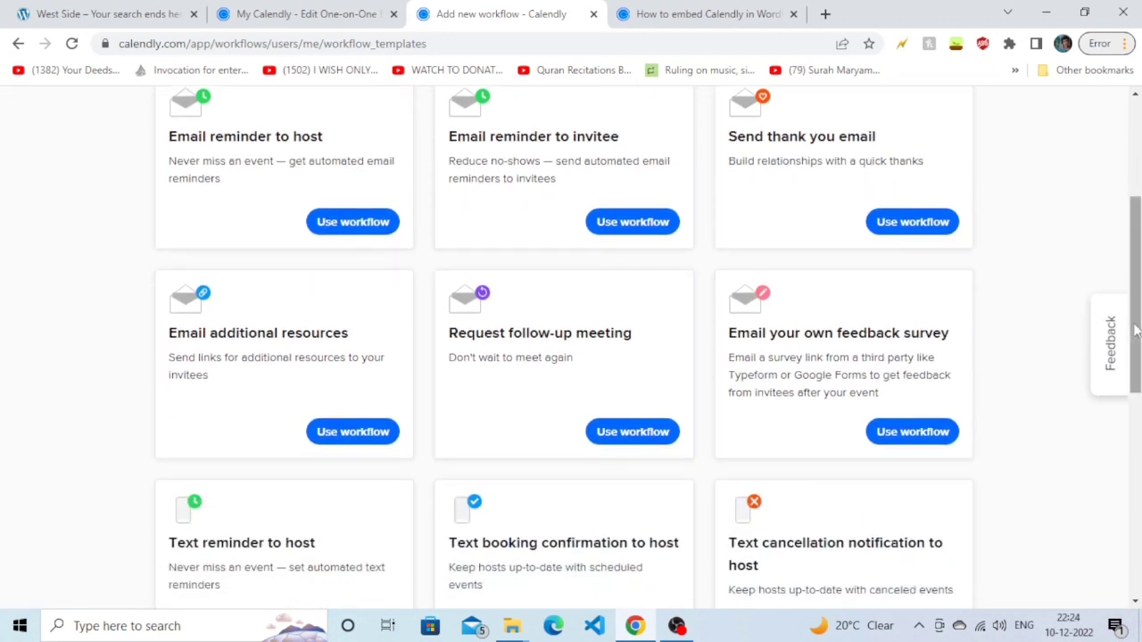
{"action": "scroll", "coordinate": [1136, 331], "scroll_direction": "down", "scroll_amount": 2}
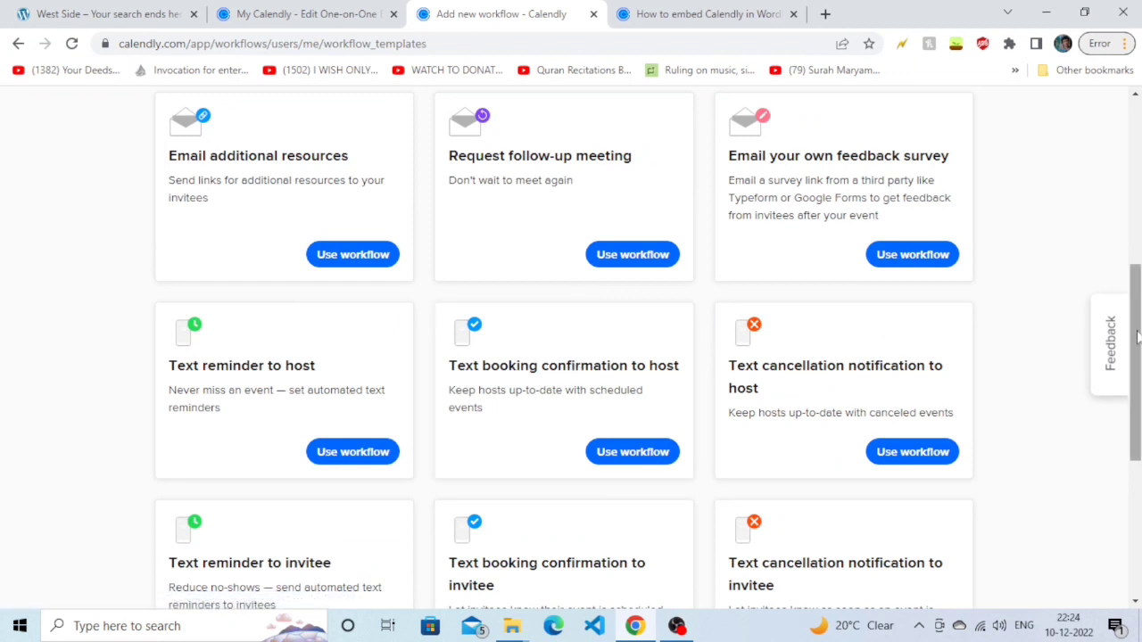
{"action": "left_click_drag", "start_coordinate": [1136, 334], "coordinate": [1140, 477]}
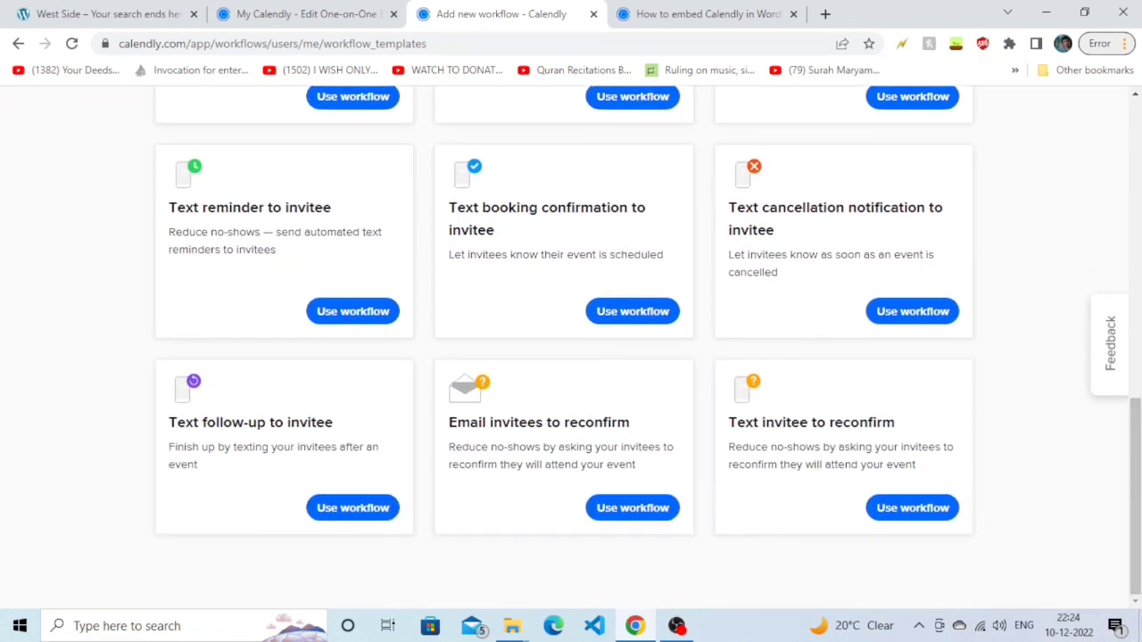
{"action": "scroll", "coordinate": [955, 237], "scroll_direction": "up", "scroll_amount": 7}
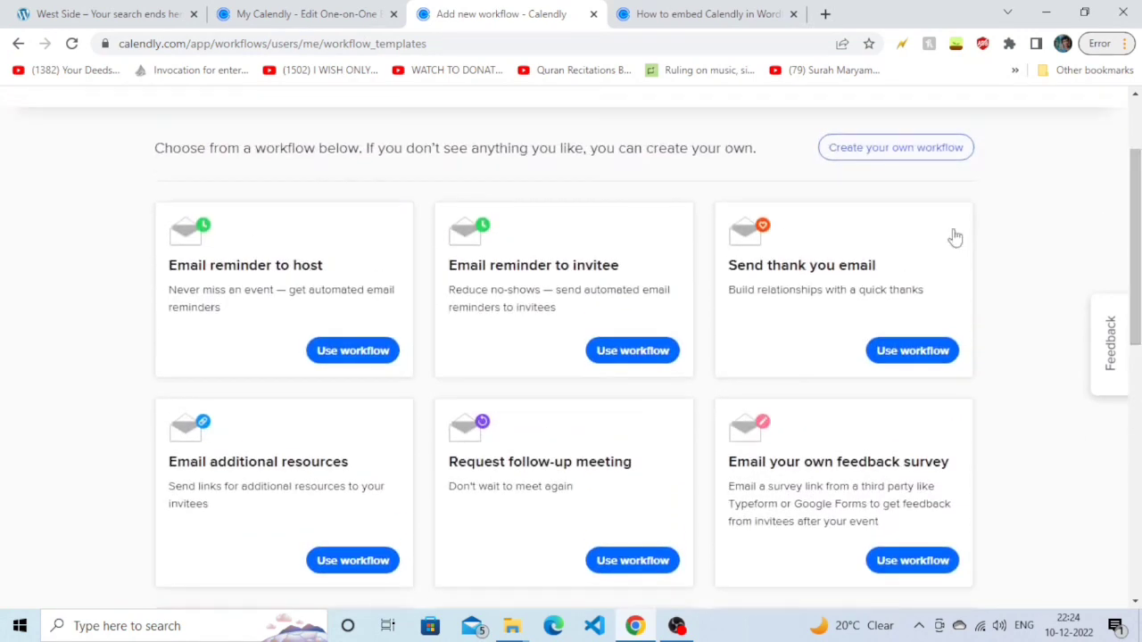
- Use the Email reminder to host template and apply the workflow to the Random Event event type
{"action": "left_click", "coordinate": [264, 307]}
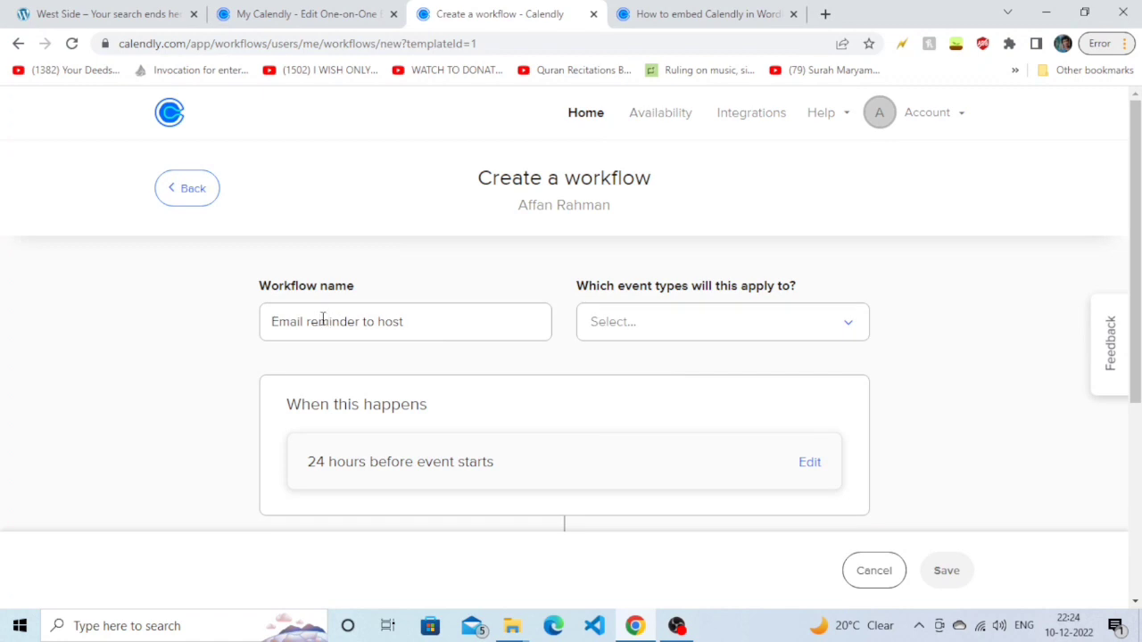
{"action": "left_click_drag", "start_coordinate": [435, 321], "coordinate": [272, 321]}
{"action": "left_click", "coordinate": [510, 322]}
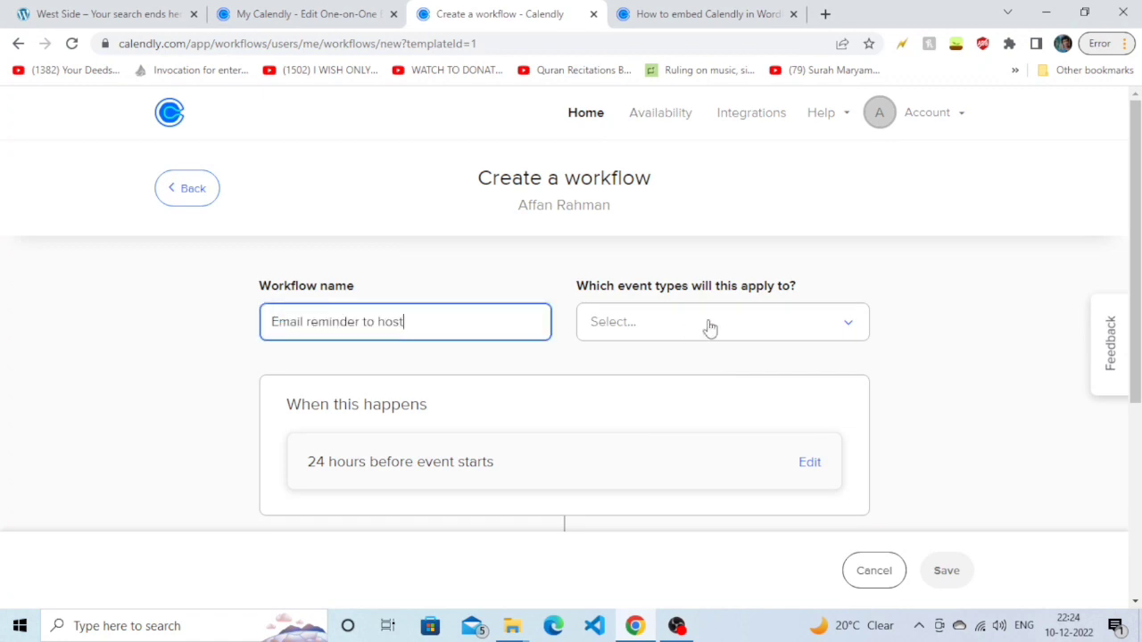
{"action": "left_click", "coordinate": [711, 329]}
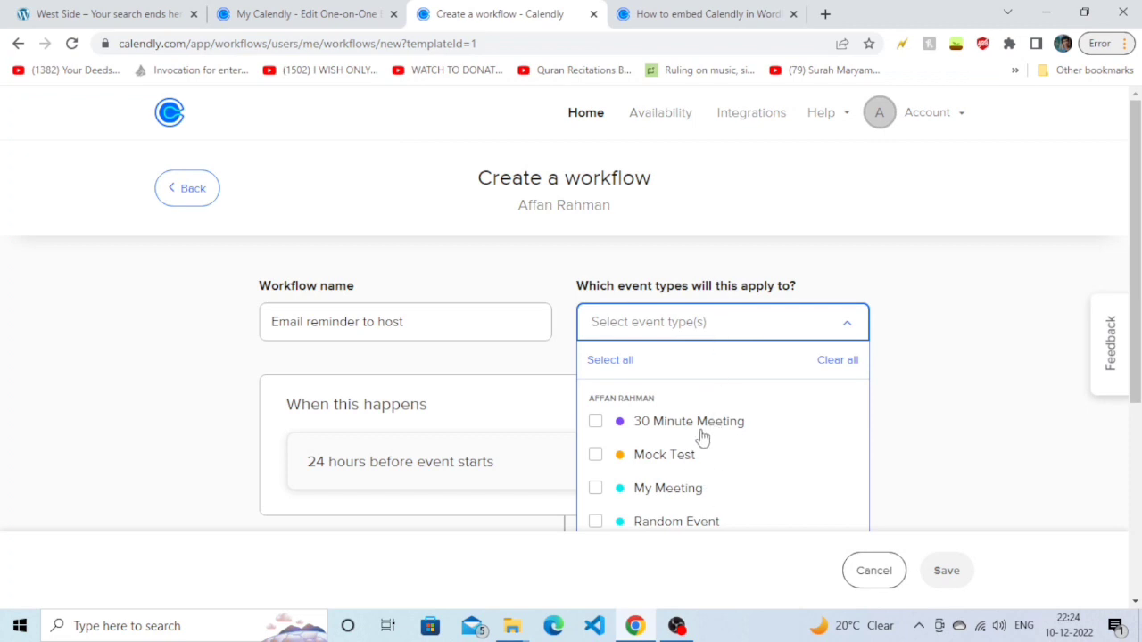
{"action": "left_click", "coordinate": [595, 522]}
{"action": "left_click", "coordinate": [937, 412]}
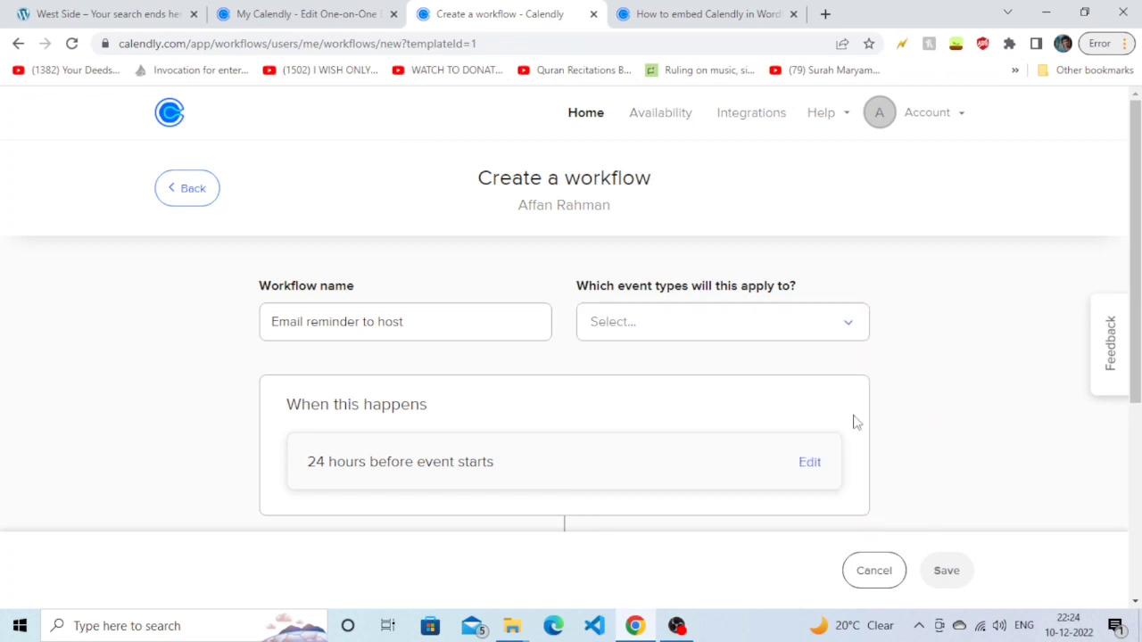
{"action": "left_click", "coordinate": [654, 330]}
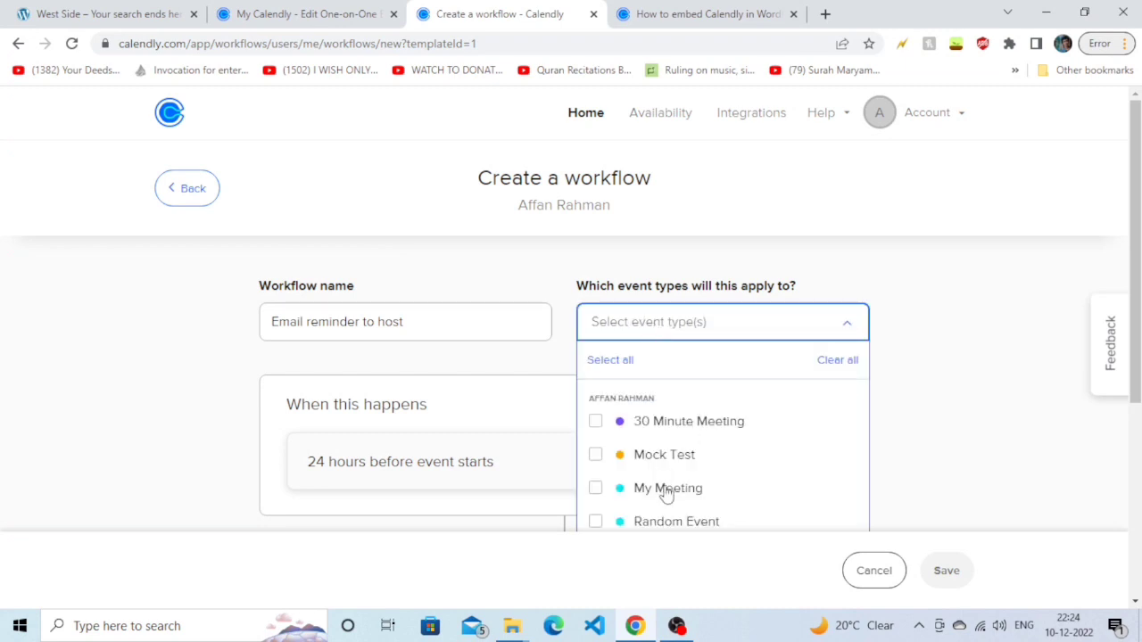
{"action": "left_click", "coordinate": [595, 522]}
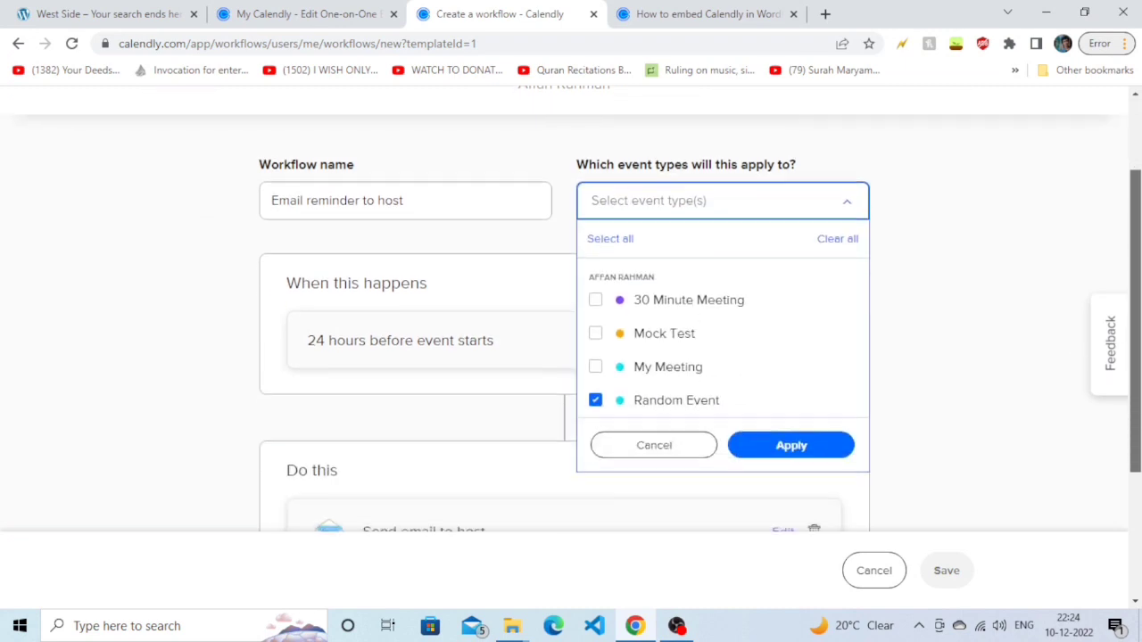
{"action": "left_click", "coordinate": [780, 447]}
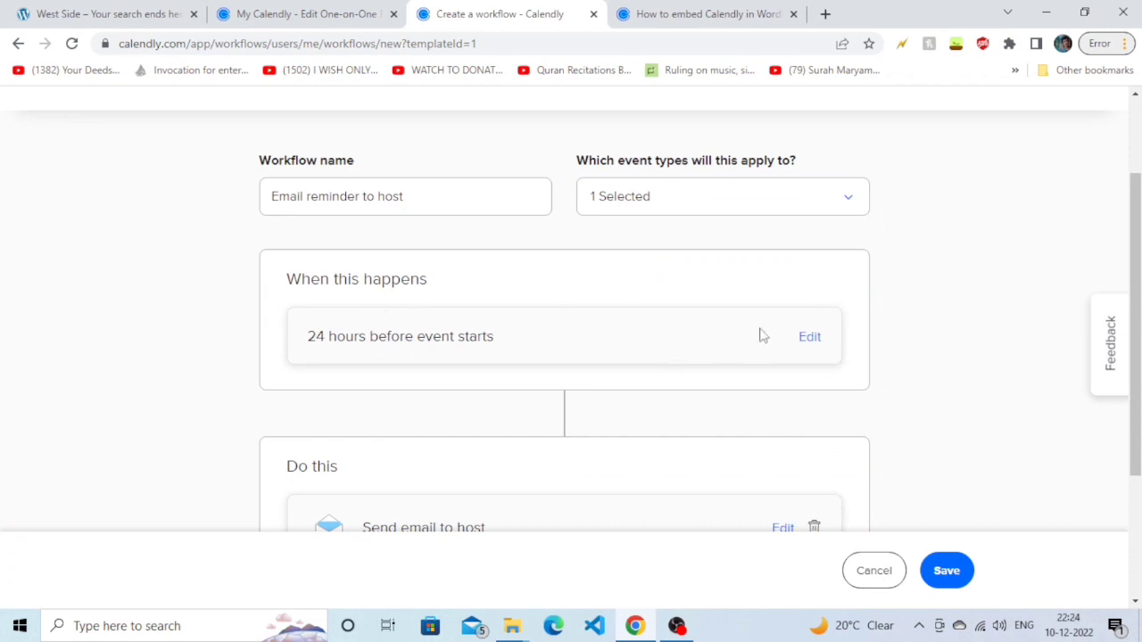
- Check the workflow's trigger timing and its time unit options, keeping it at 24 hours before the event starts
{"action": "left_click", "coordinate": [814, 339]}
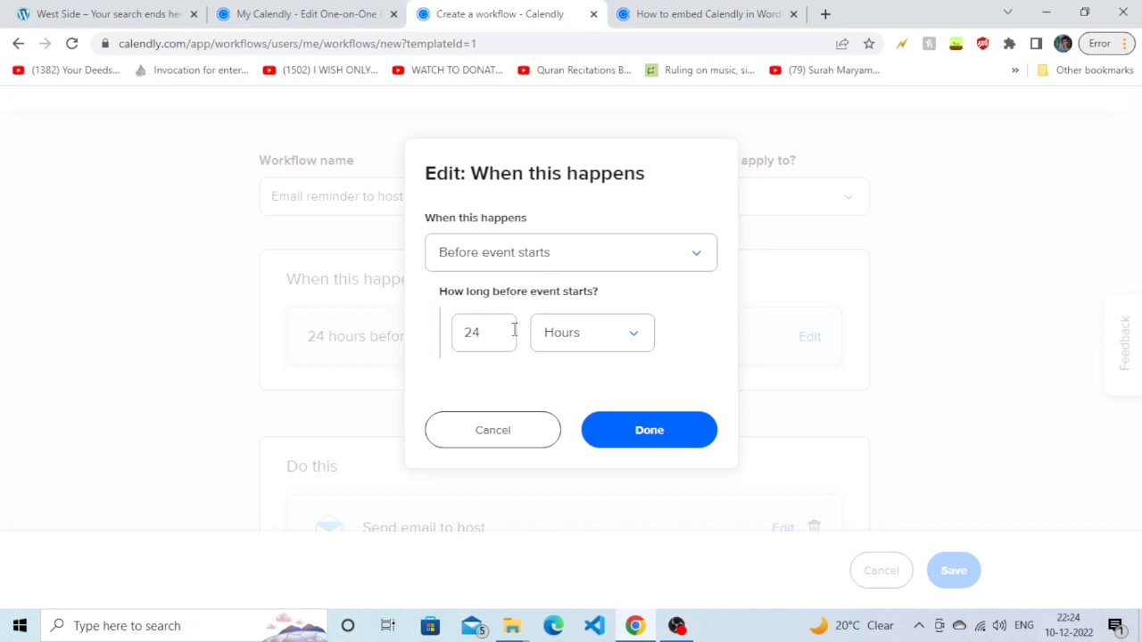
{"action": "left_click", "coordinate": [602, 339]}
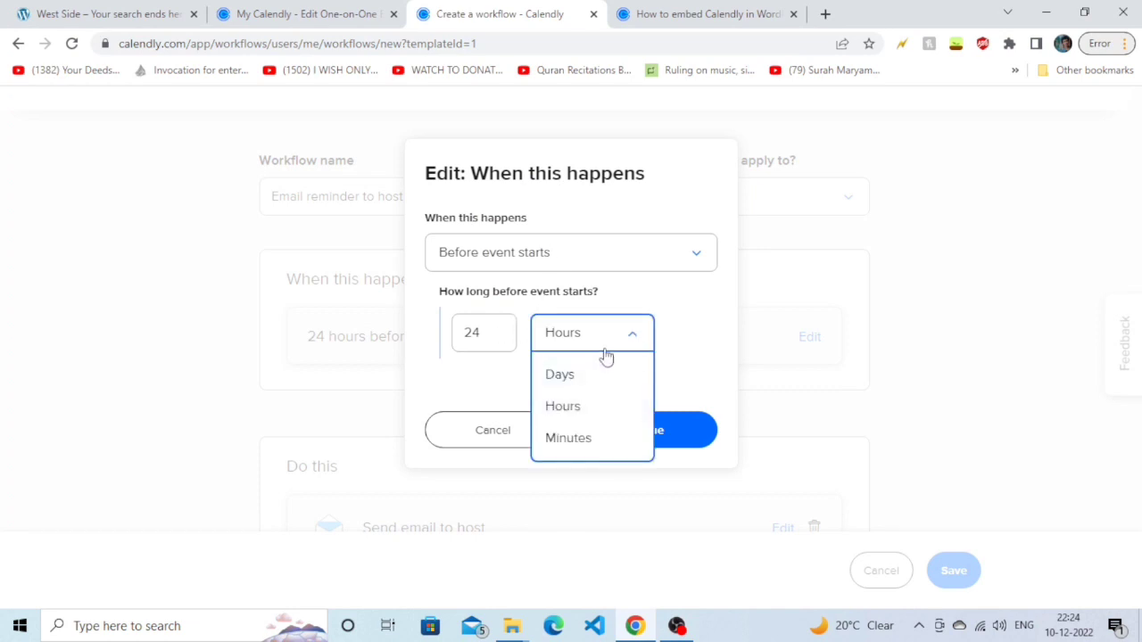
{"action": "left_click", "coordinate": [653, 347]}
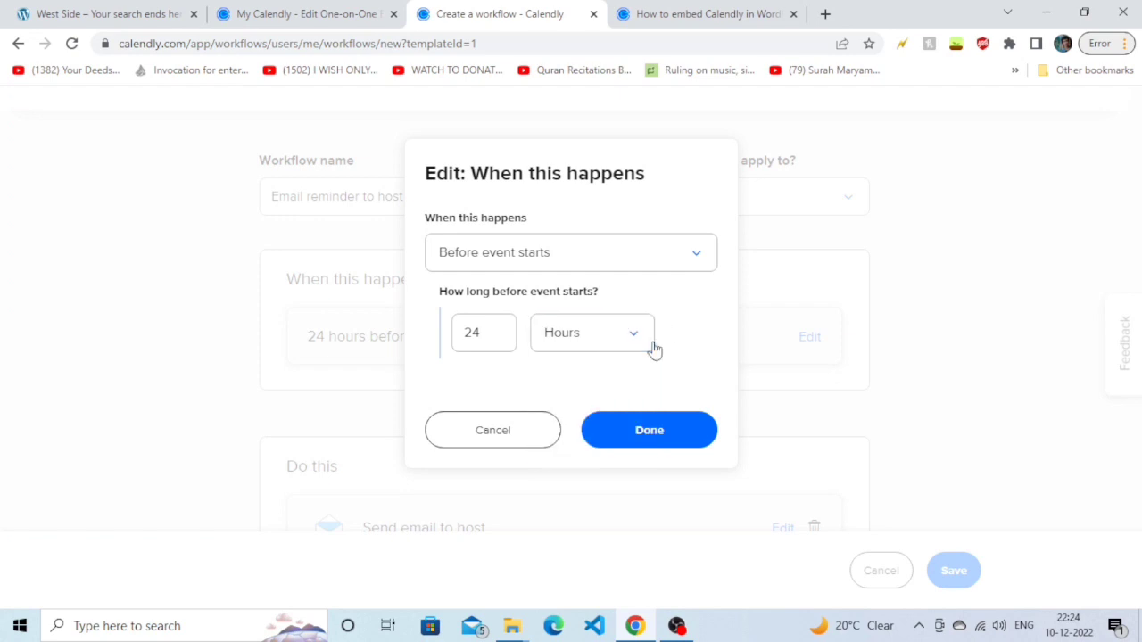
{"action": "left_click", "coordinate": [651, 433]}
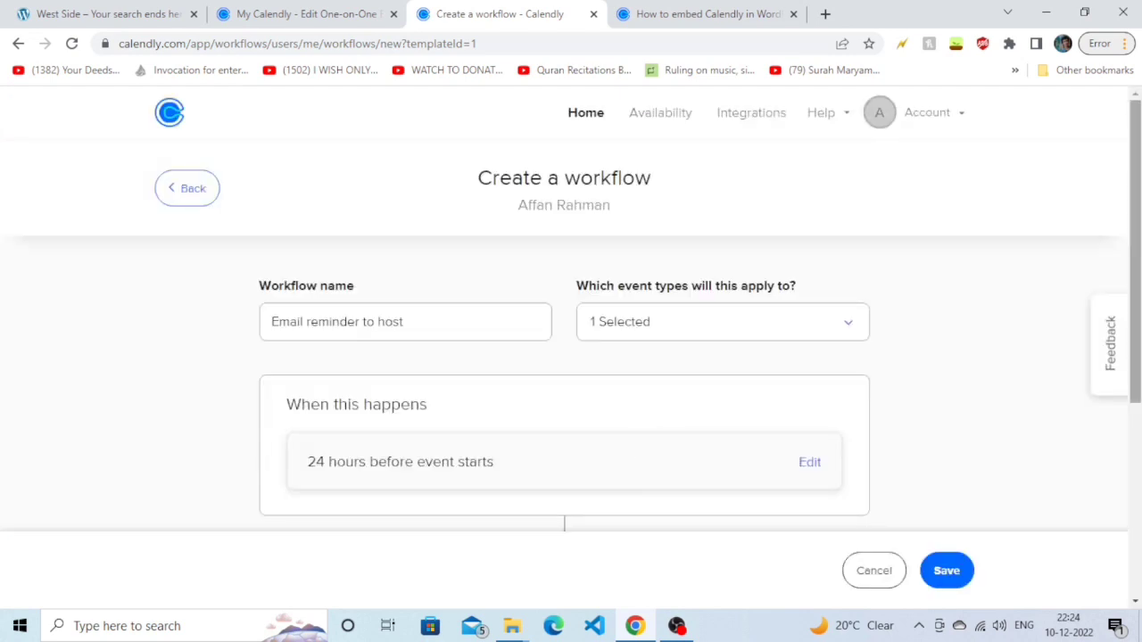
- Review the workflow's Send email to host action and save the workflow
{"action": "scroll", "coordinate": [940, 441], "scroll_direction": "down", "scroll_amount": 4}
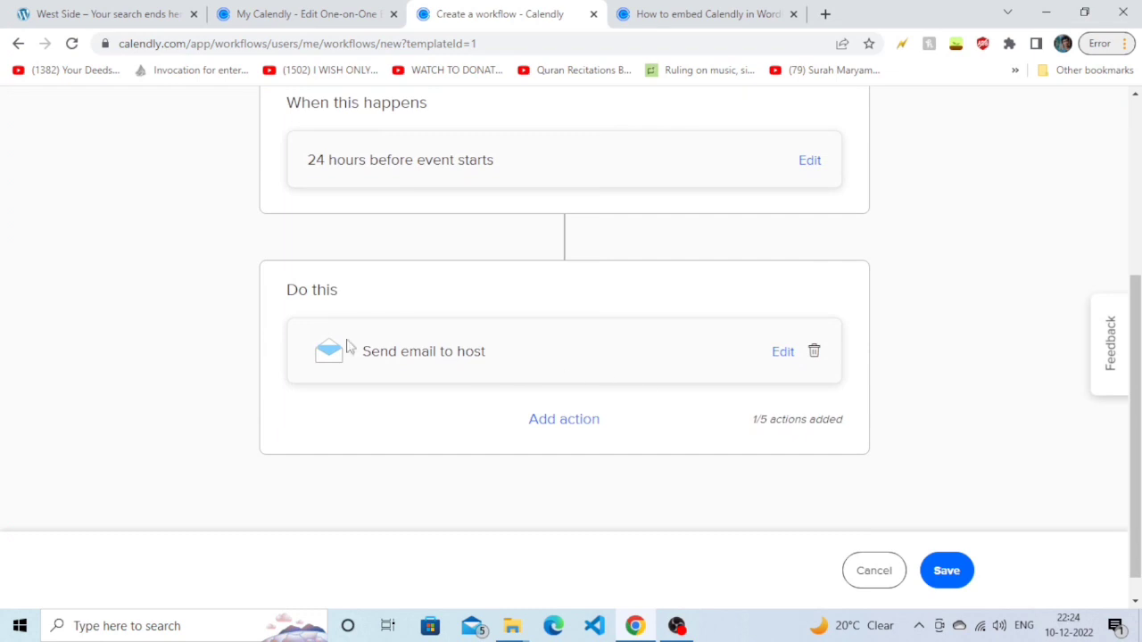
{"action": "left_click_drag", "start_coordinate": [288, 289], "coordinate": [464, 320]}
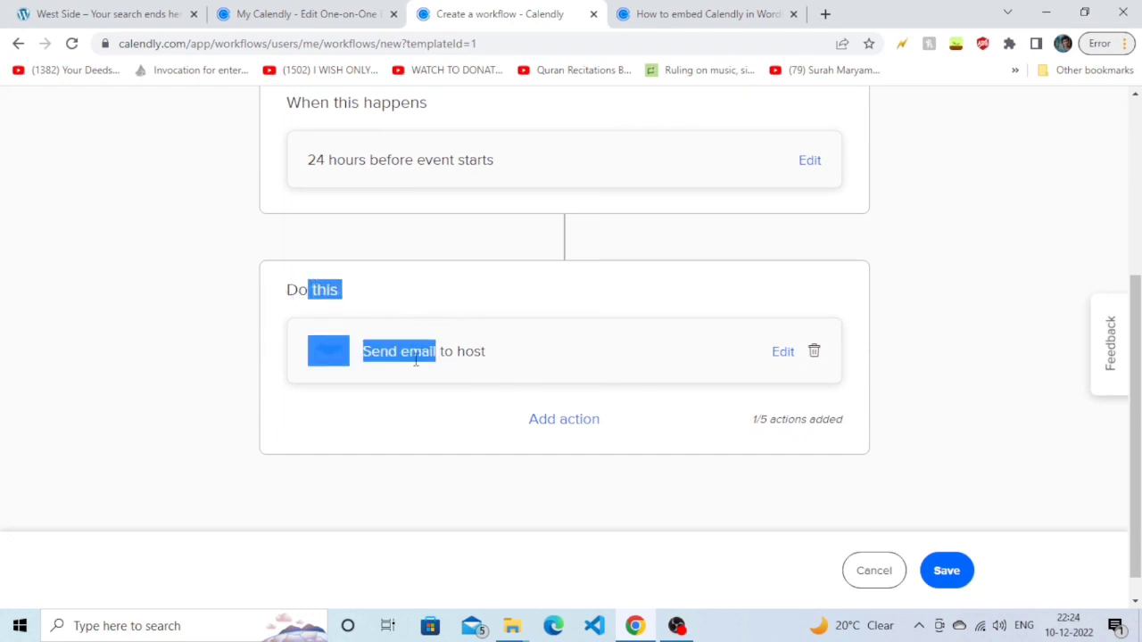
{"action": "left_click", "coordinate": [505, 414]}
{"action": "scroll", "coordinate": [740, 500], "scroll_direction": "down", "scroll_amount": 1}
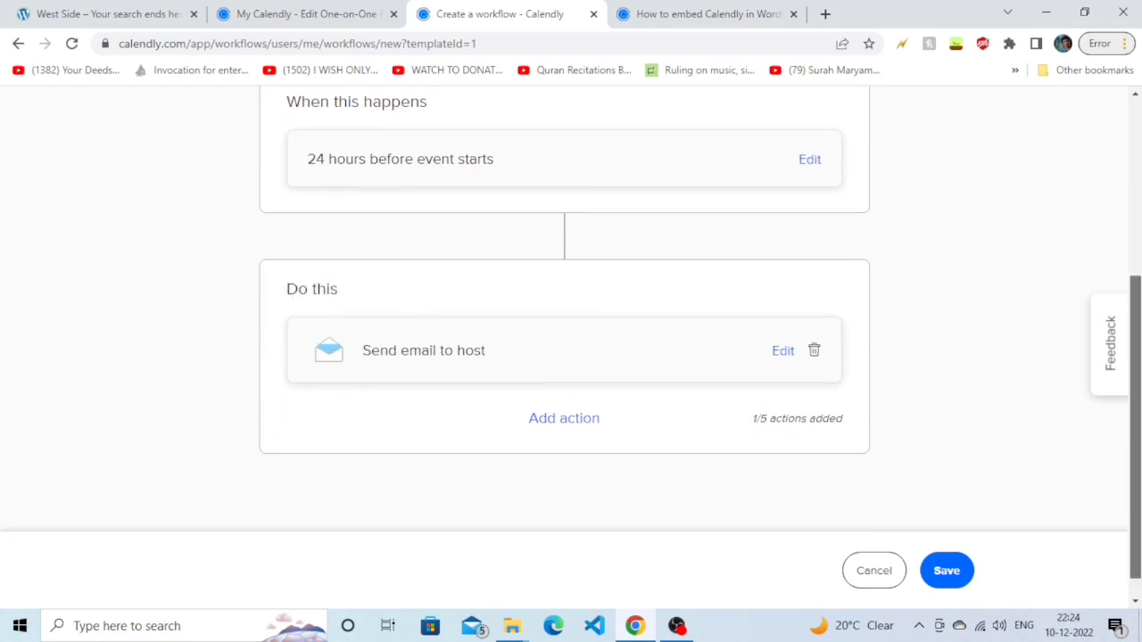
{"action": "left_click", "coordinate": [970, 575]}
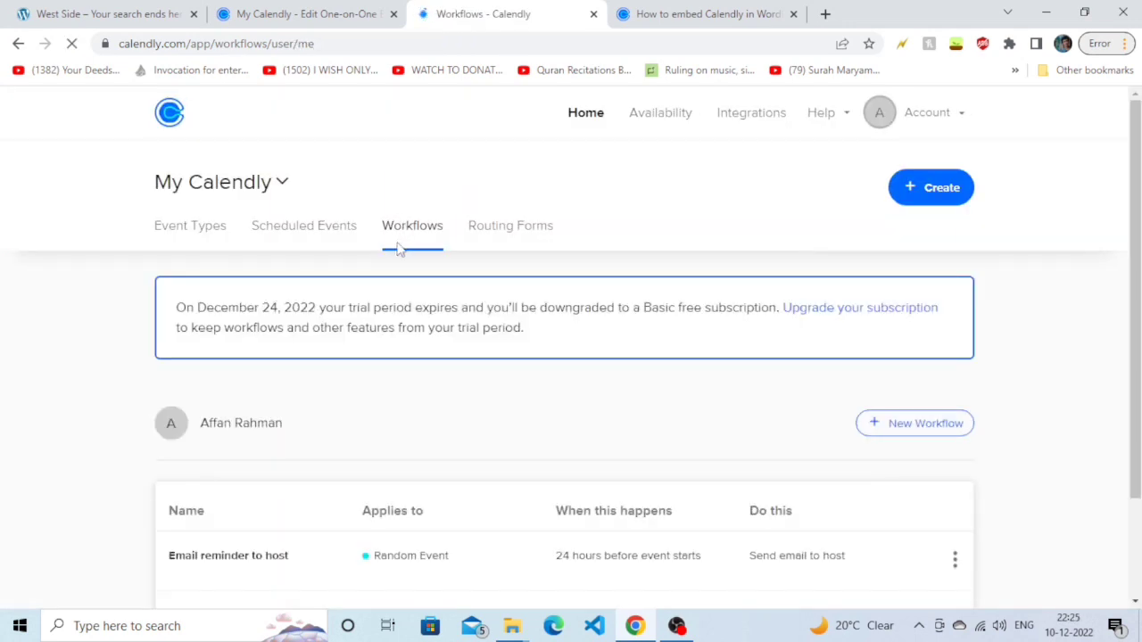
- Open the availability settings and make Monday available in the Working hours schedule
{"action": "left_click", "coordinate": [662, 123]}
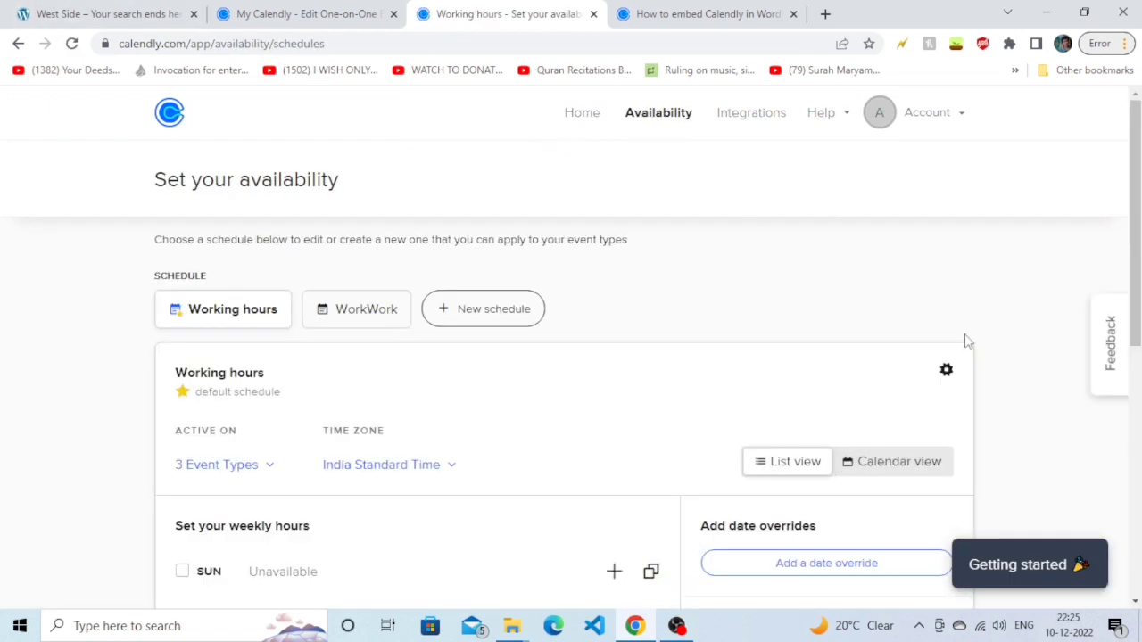
{"action": "scroll", "coordinate": [1002, 329], "scroll_direction": "down", "scroll_amount": 2}
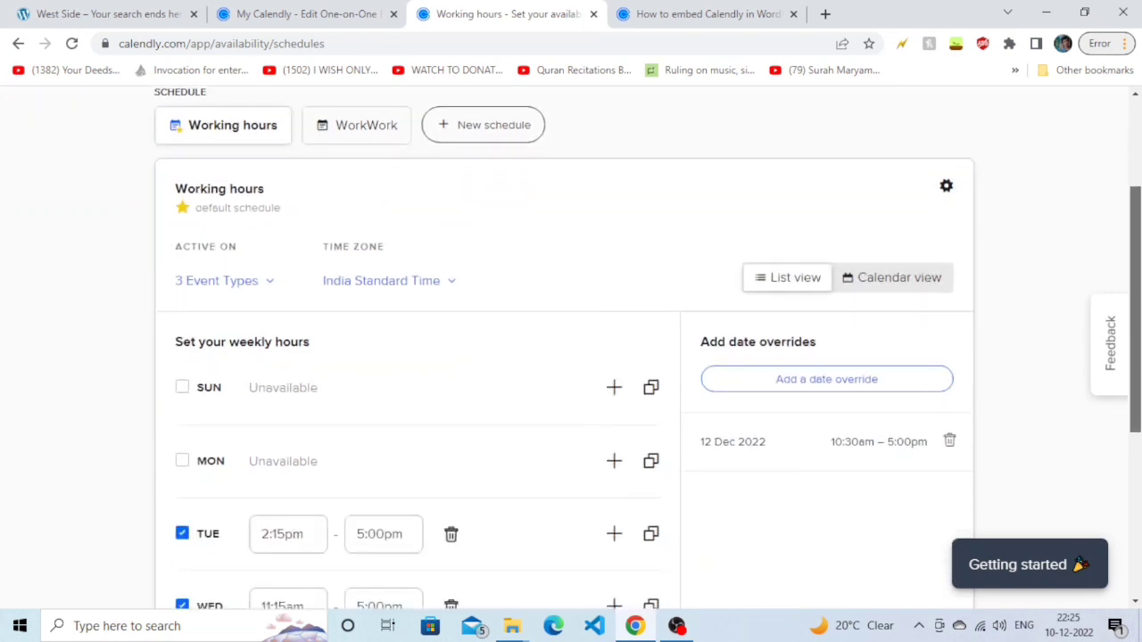
{"action": "scroll", "coordinate": [571, 348], "scroll_direction": "down", "scroll_amount": 2}
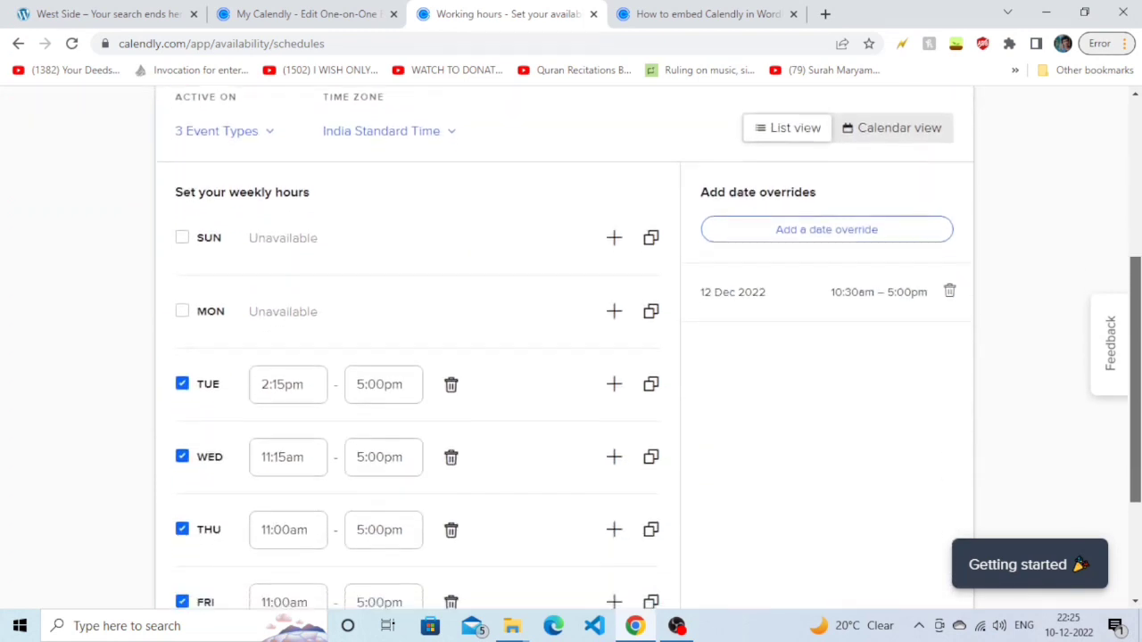
{"action": "scroll", "coordinate": [571, 348], "scroll_direction": "down", "scroll_amount": 1}
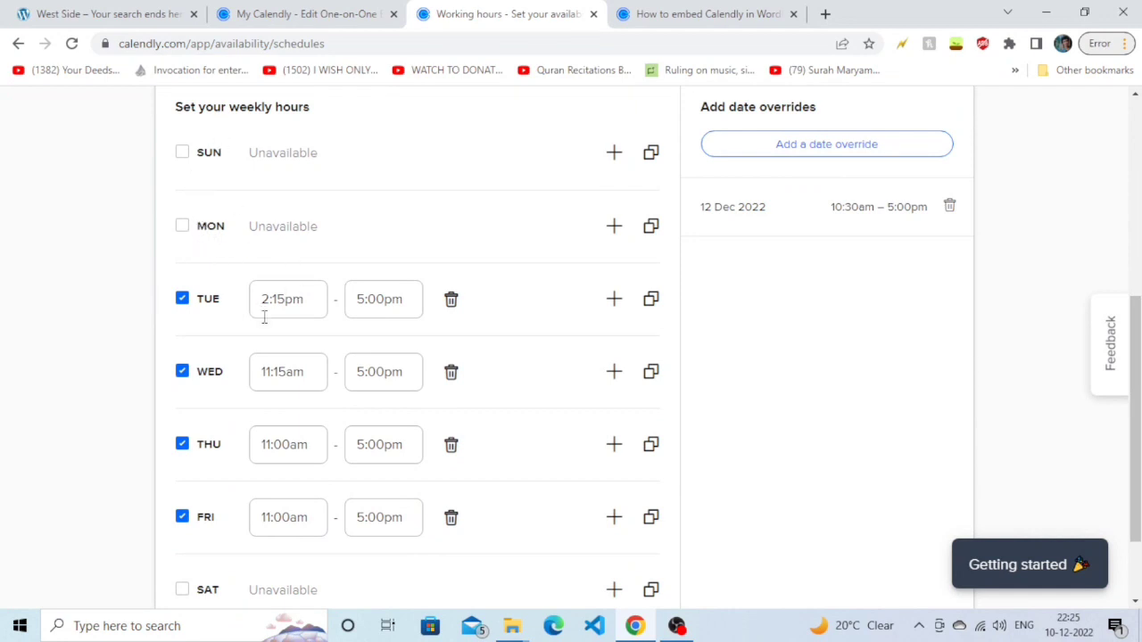
{"action": "left_click", "coordinate": [183, 227]}
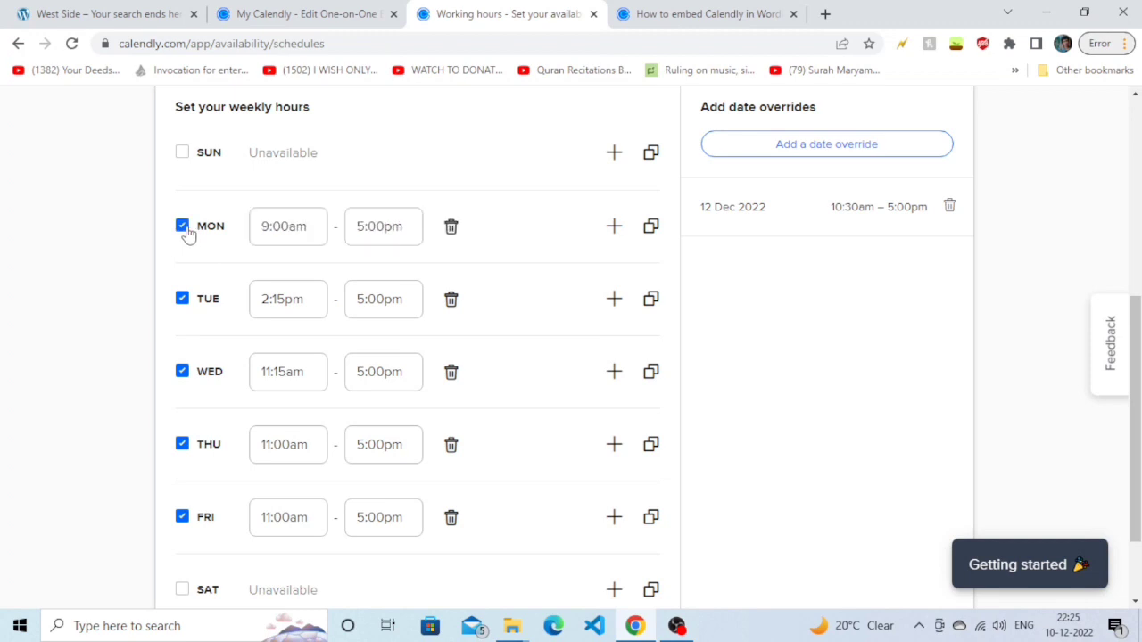
- Switch Sunday's availability on and back off in the weekly hours
{"action": "scroll", "coordinate": [205, 223], "scroll_direction": "up", "scroll_amount": 1}
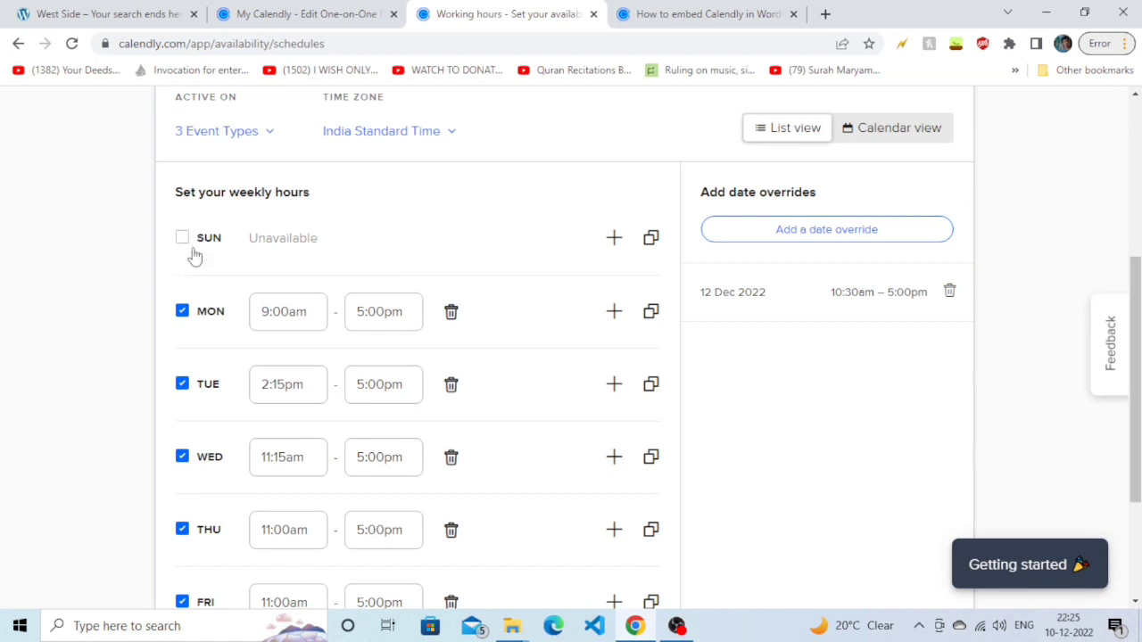
{"action": "left_click", "coordinate": [183, 239]}
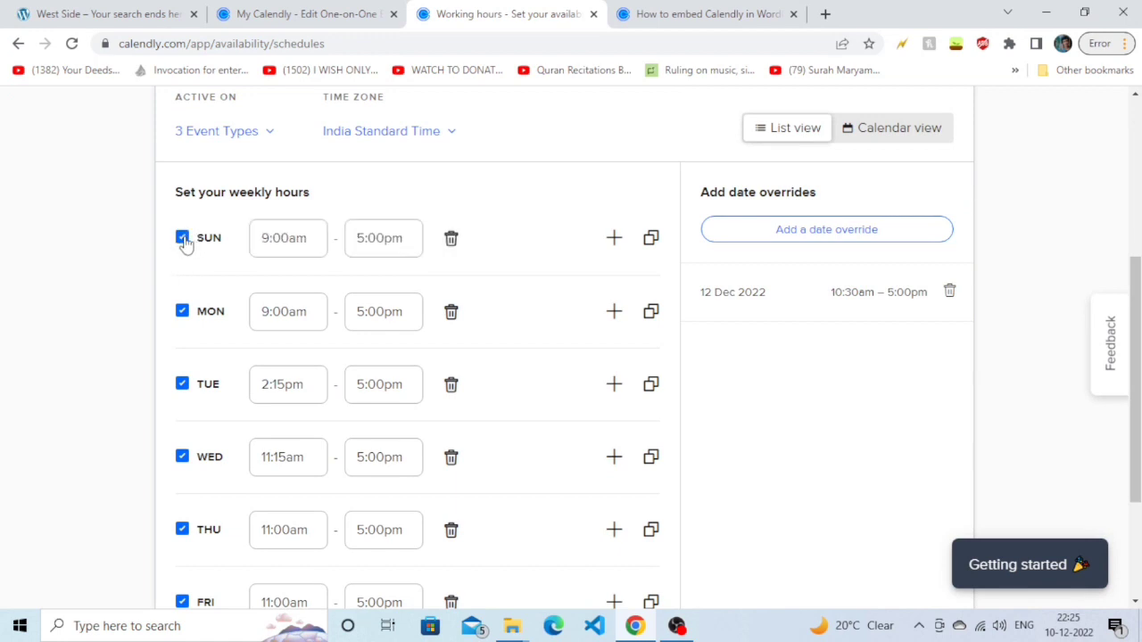
{"action": "left_click", "coordinate": [183, 239]}
{"action": "left_click", "coordinate": [183, 239]}
{"action": "left_click", "coordinate": [183, 239]}
- Set Tuesday's start time to 2:00pm in the weekly hours
{"action": "left_click_drag", "start_coordinate": [1138, 366], "coordinate": [1138, 417]}
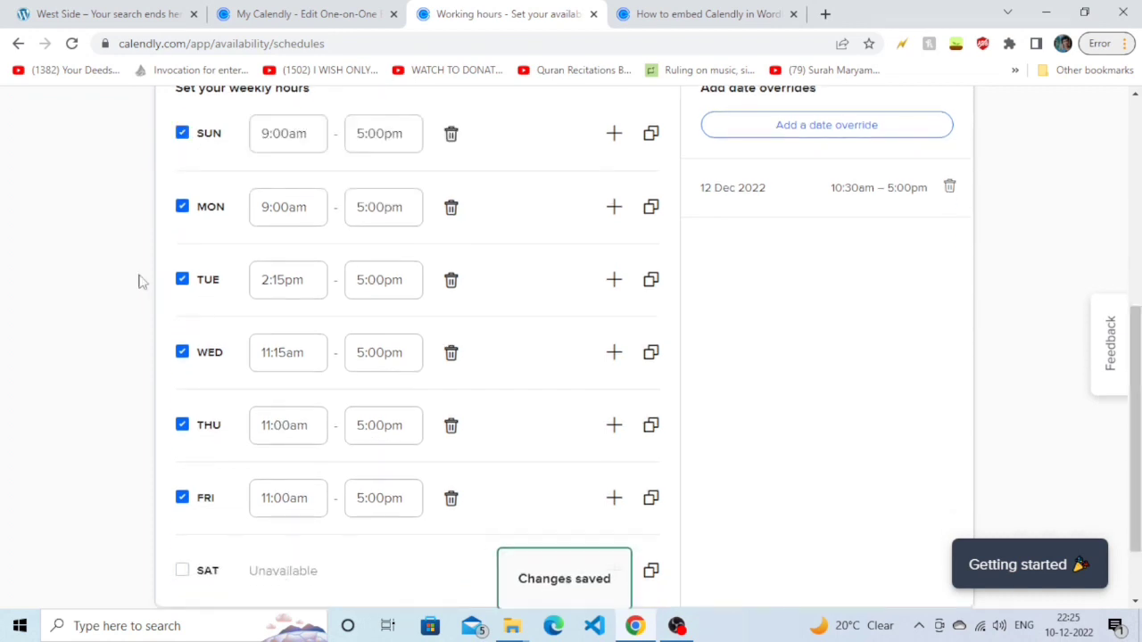
{"action": "left_click", "coordinate": [276, 279]}
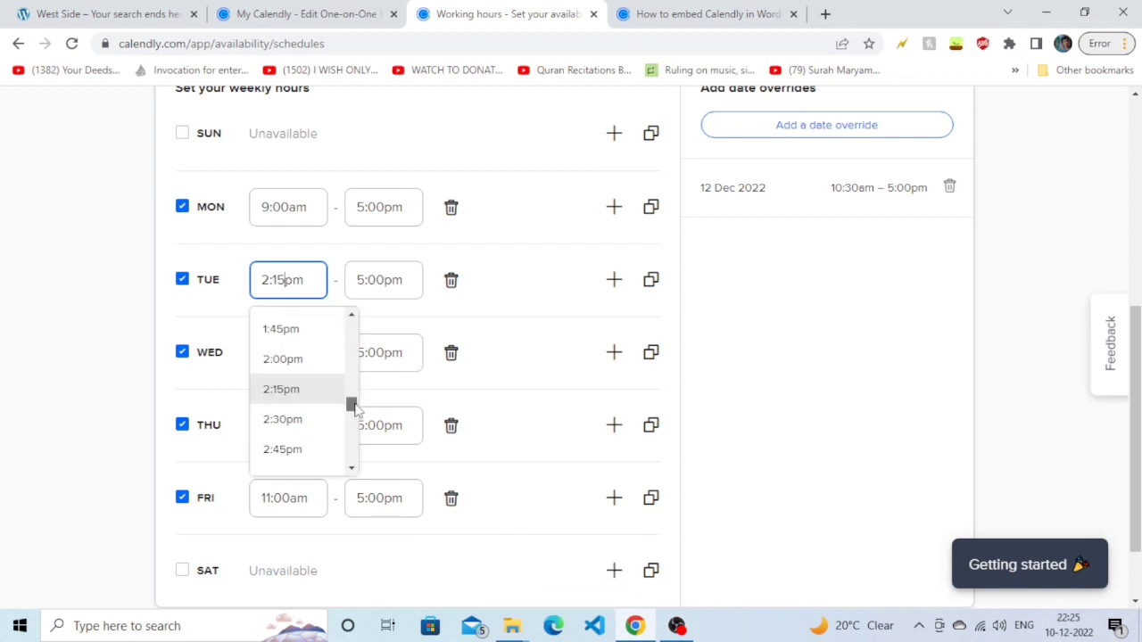
{"action": "scroll", "coordinate": [355, 409], "scroll_direction": "down", "scroll_amount": 1}
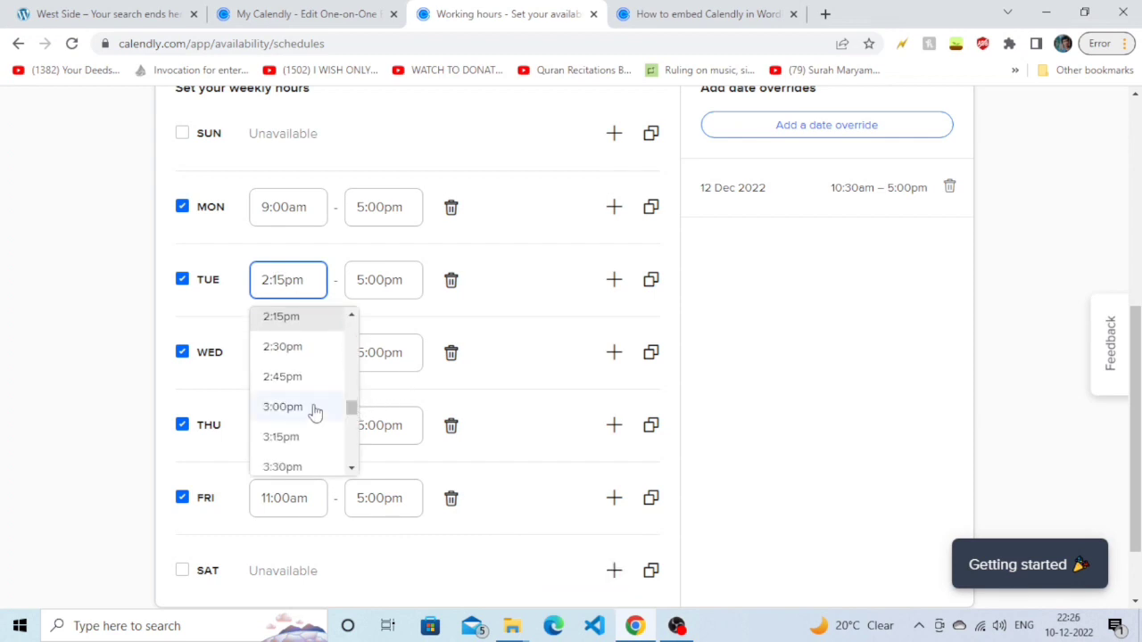
{"action": "key", "text": "BackSpace"}
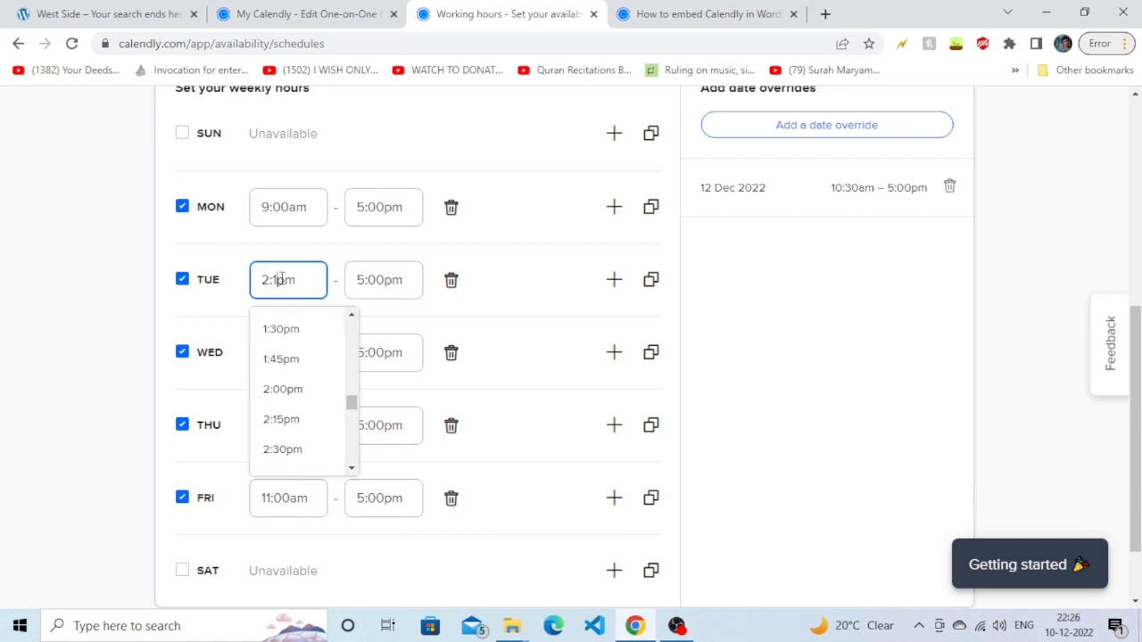
{"action": "type", "text": "9"}
{"action": "key", "text": "BackSpace"}
{"action": "left_click", "coordinate": [298, 393]}
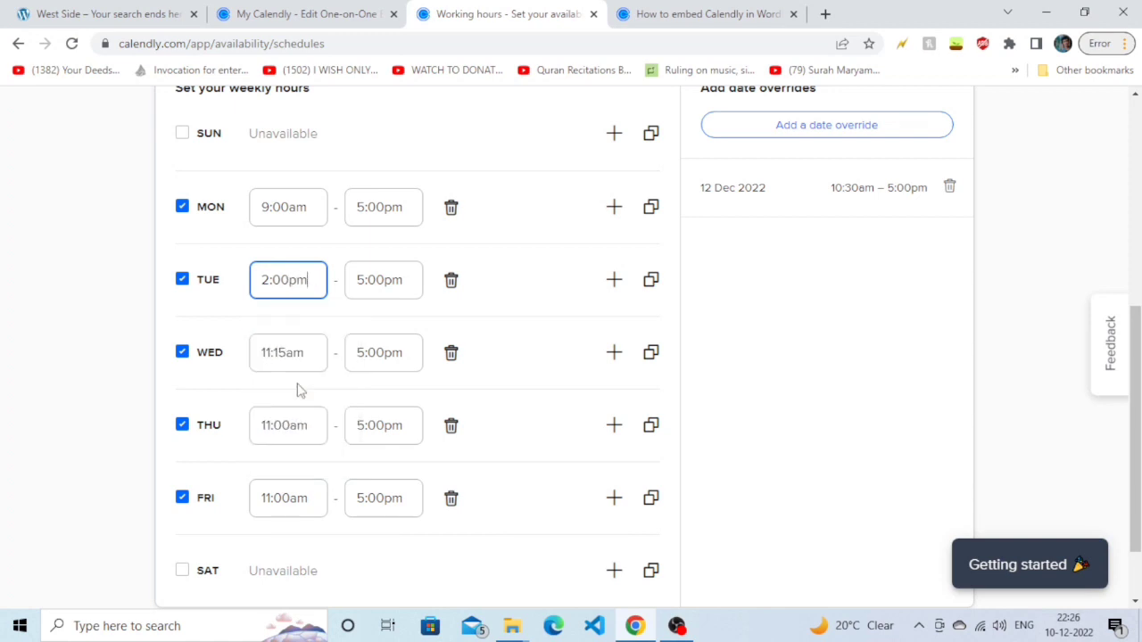
- Add a second Tuesday time interval from 6:00pm to 7:00pm
{"action": "left_click", "coordinate": [377, 278]}
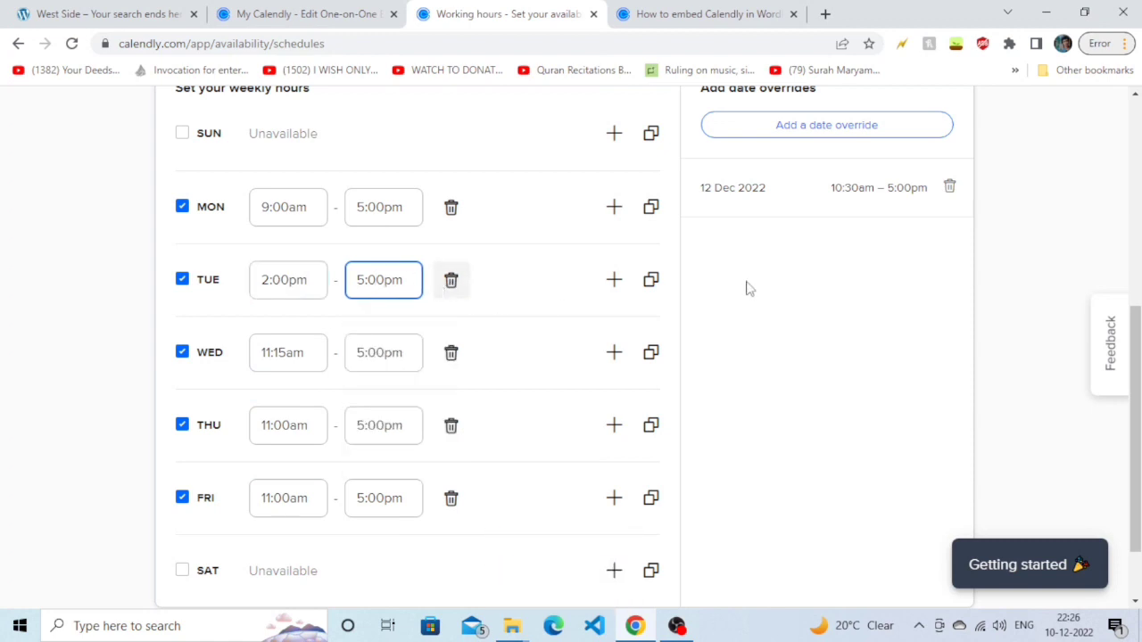
{"action": "left_click", "coordinate": [614, 281]}
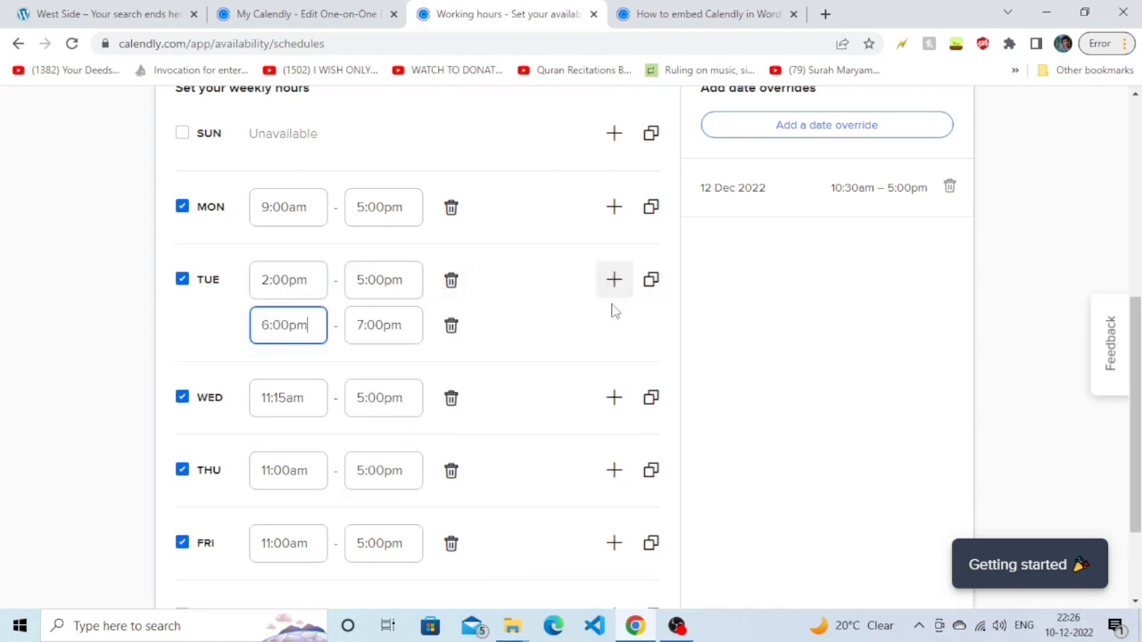
{"action": "left_click", "coordinate": [271, 327]}
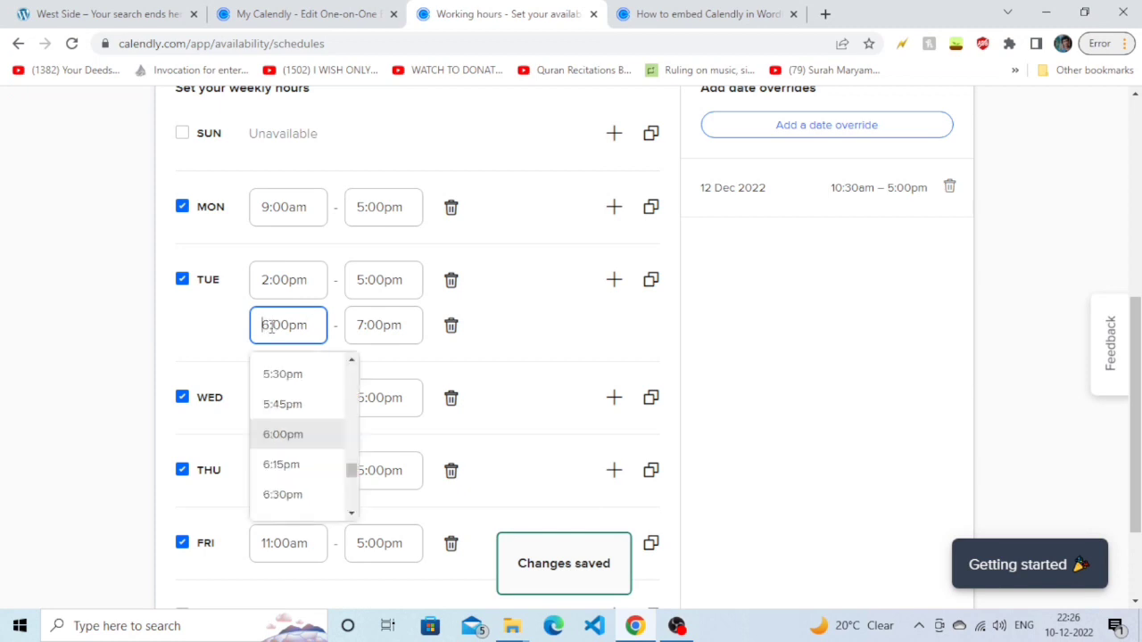
{"action": "left_click", "coordinate": [518, 323]}
- Review the remaining weekly hours and the event types the Working hours schedule is active on
{"action": "left_click_drag", "start_coordinate": [1136, 406], "coordinate": [1137, 468]}
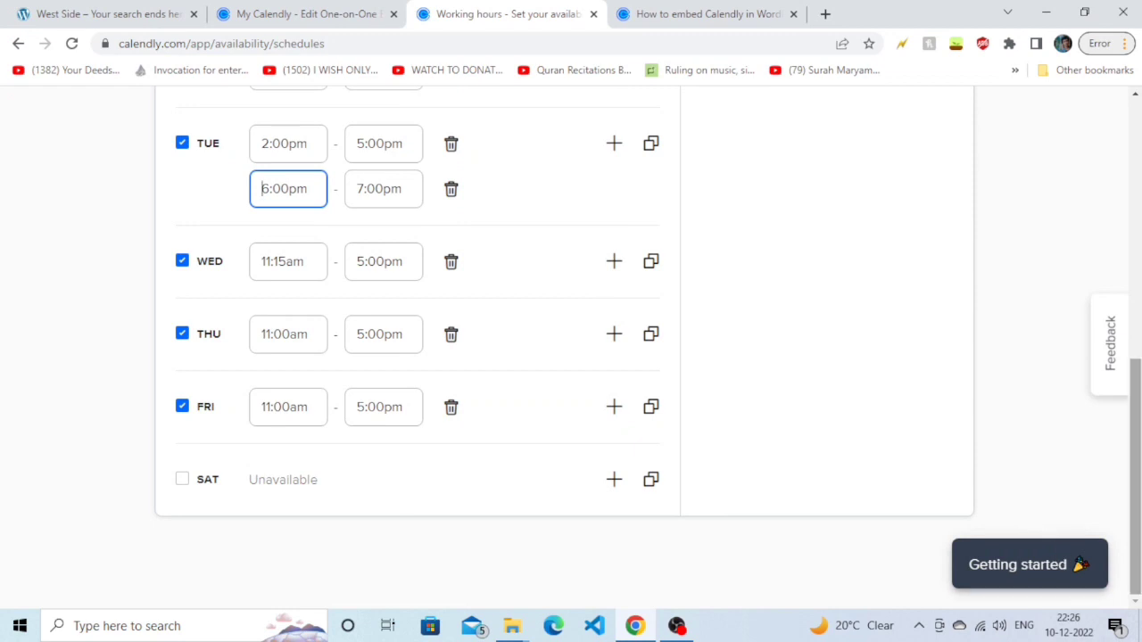
{"action": "left_click_drag", "start_coordinate": [1136, 420], "coordinate": [1128, 175]}
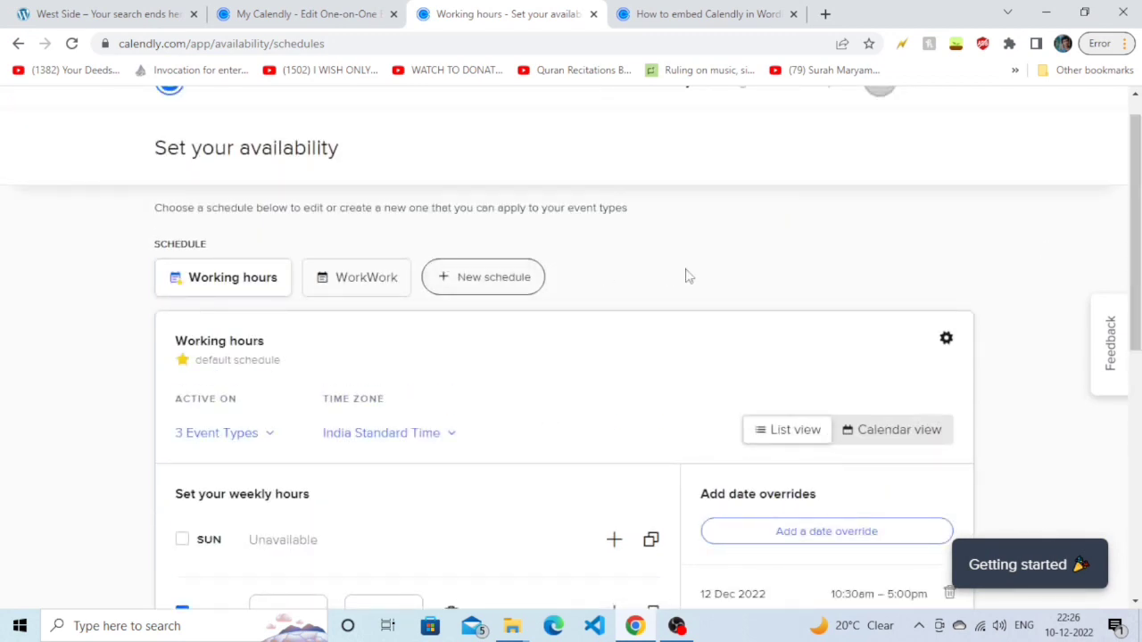
{"action": "left_click", "coordinate": [234, 443]}
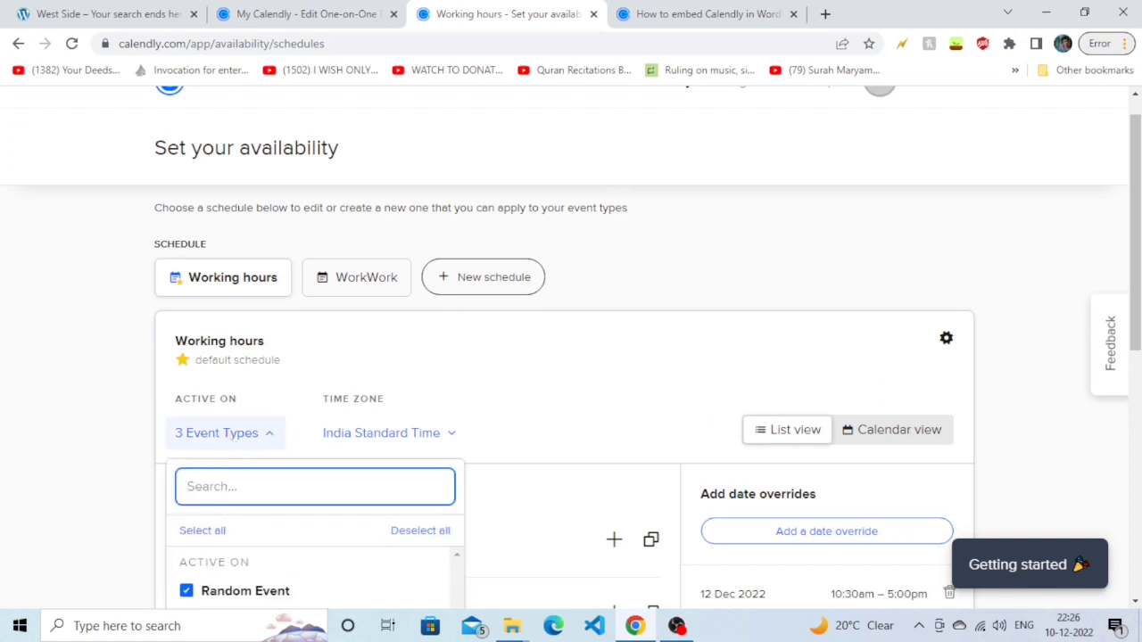
{"action": "scroll", "coordinate": [830, 383], "scroll_direction": "down", "scroll_amount": 1}
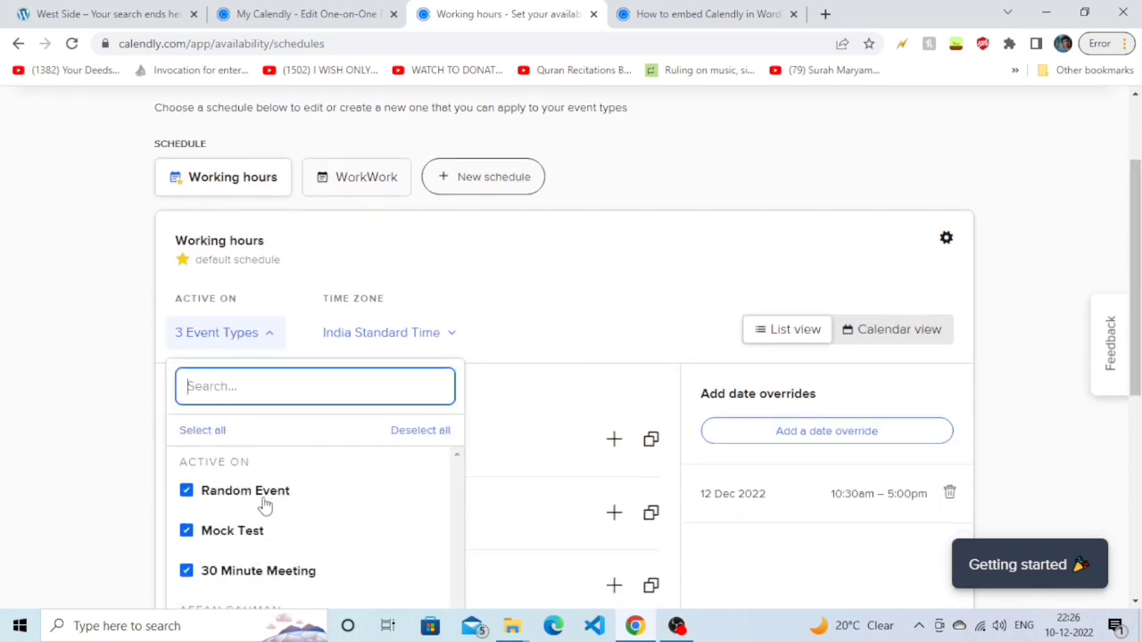
{"action": "left_click", "coordinate": [547, 382]}
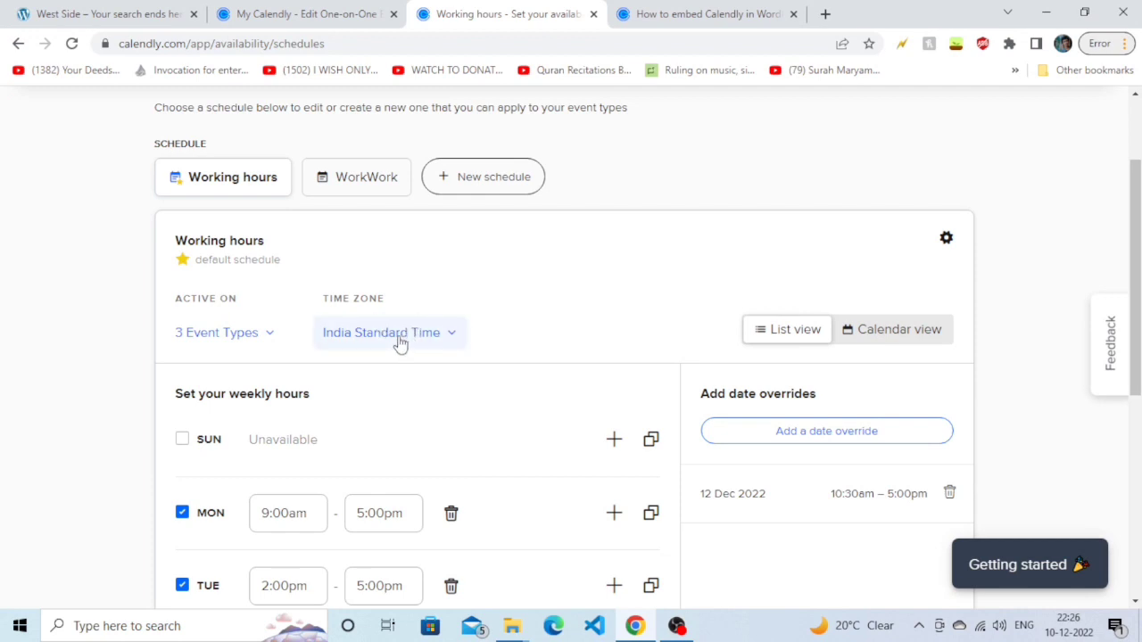
- Open the Integrations page and browse the list of all available integrations
{"action": "scroll", "coordinate": [776, 109], "scroll_direction": "up", "scroll_amount": 3}
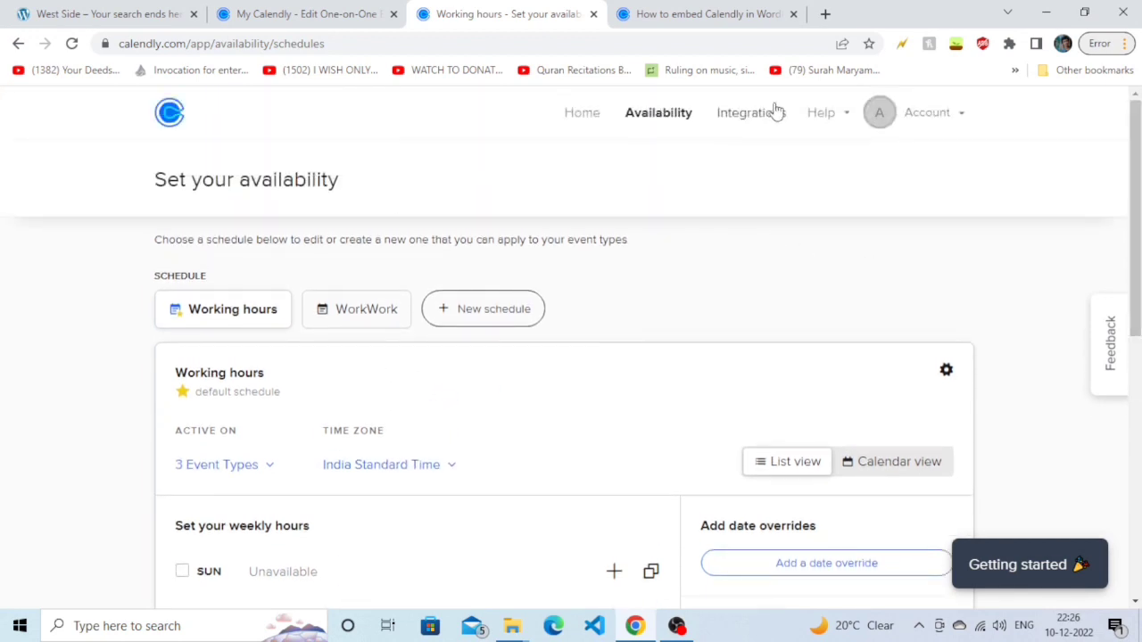
{"action": "left_click", "coordinate": [759, 115]}
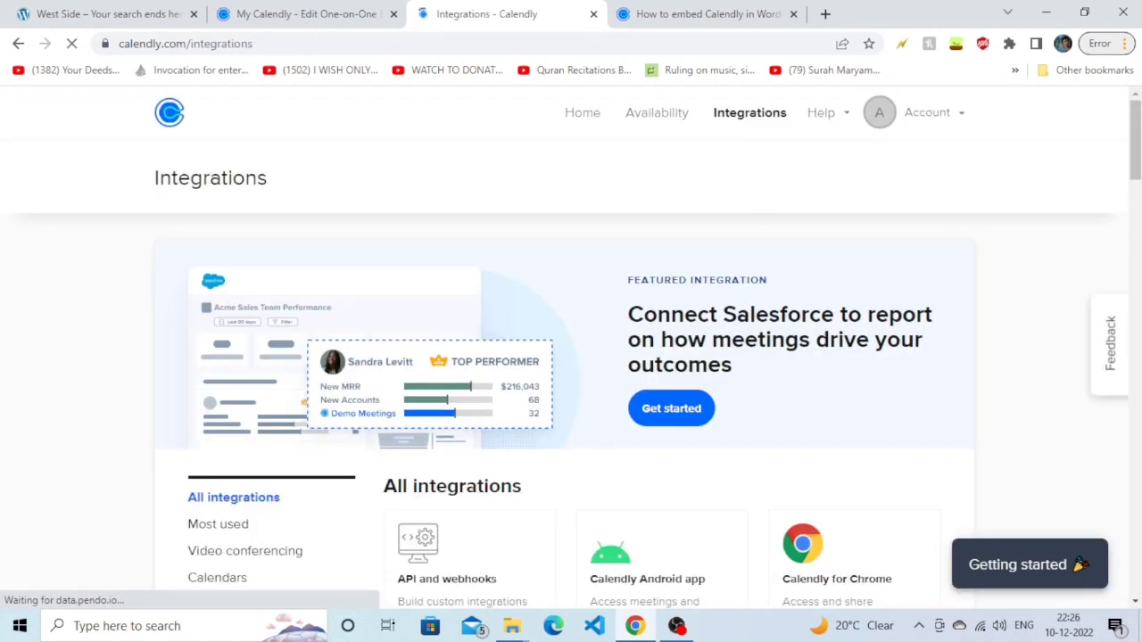
{"action": "scroll", "coordinate": [572, 348], "scroll_direction": "down", "scroll_amount": 3}
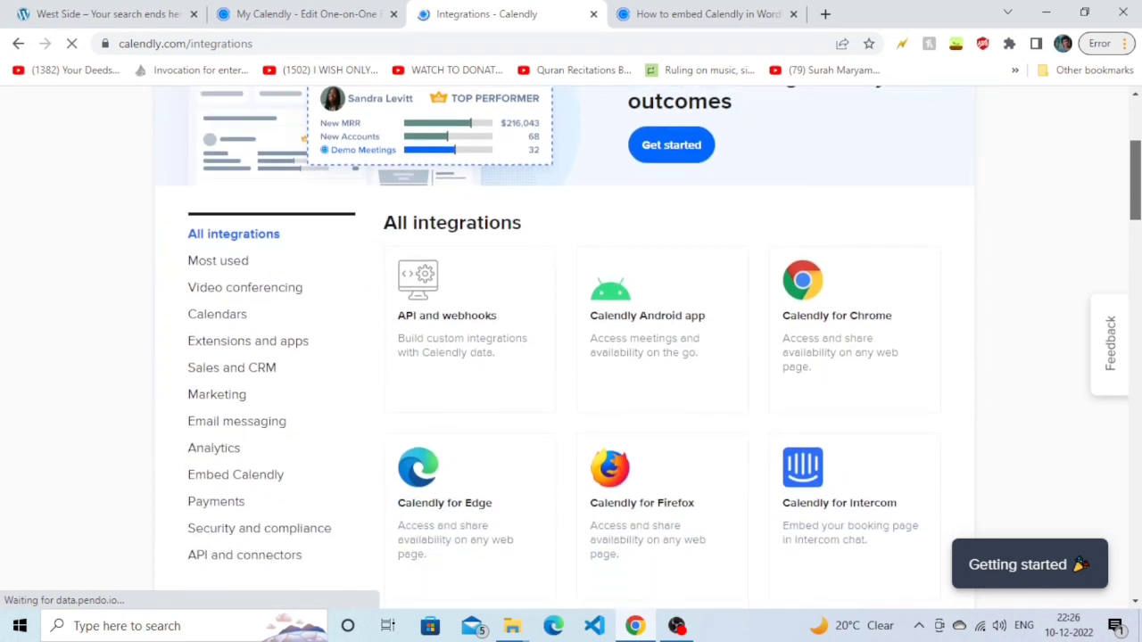
{"action": "scroll", "coordinate": [571, 348], "scroll_direction": "down", "scroll_amount": 1}
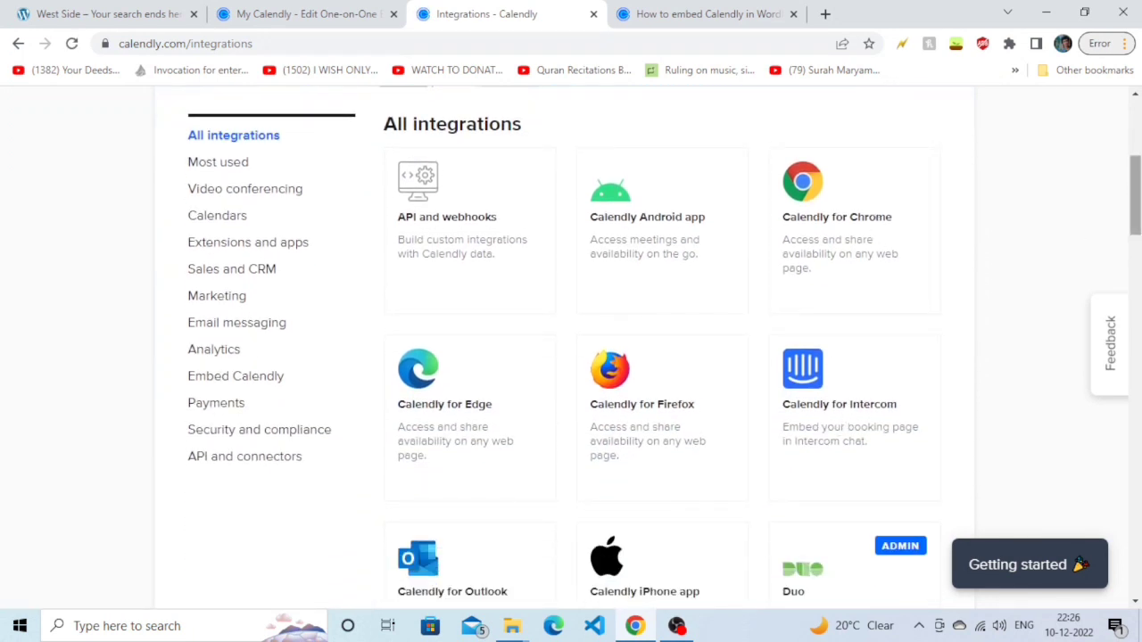
{"action": "scroll", "coordinate": [572, 348], "scroll_direction": "down", "scroll_amount": 1}
{"action": "scroll", "coordinate": [571, 348], "scroll_direction": "down", "scroll_amount": 1}
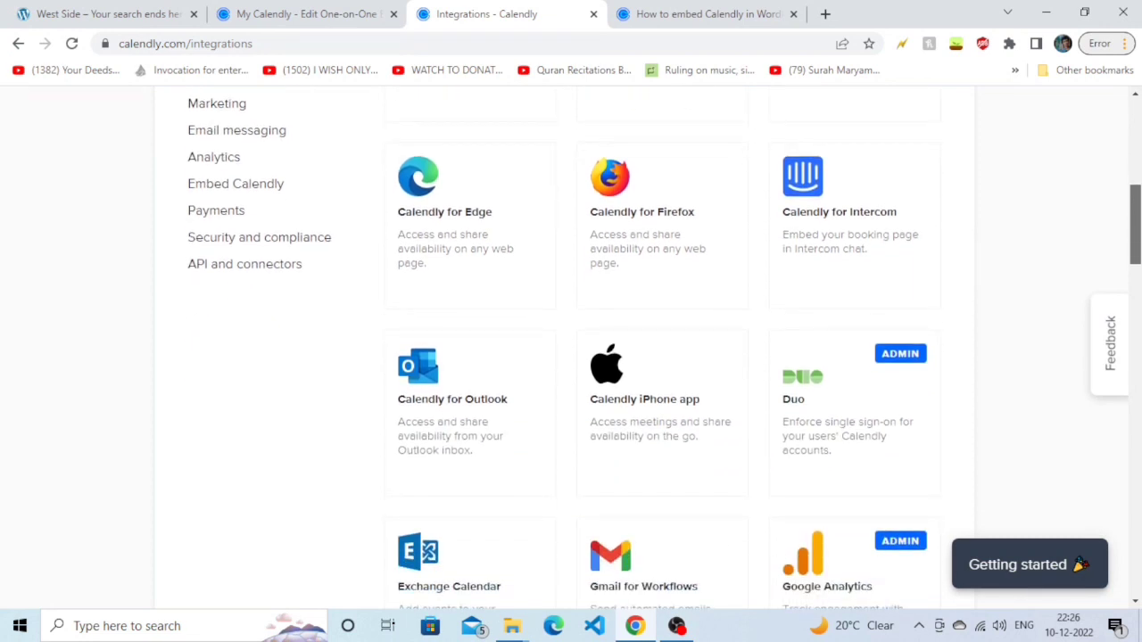